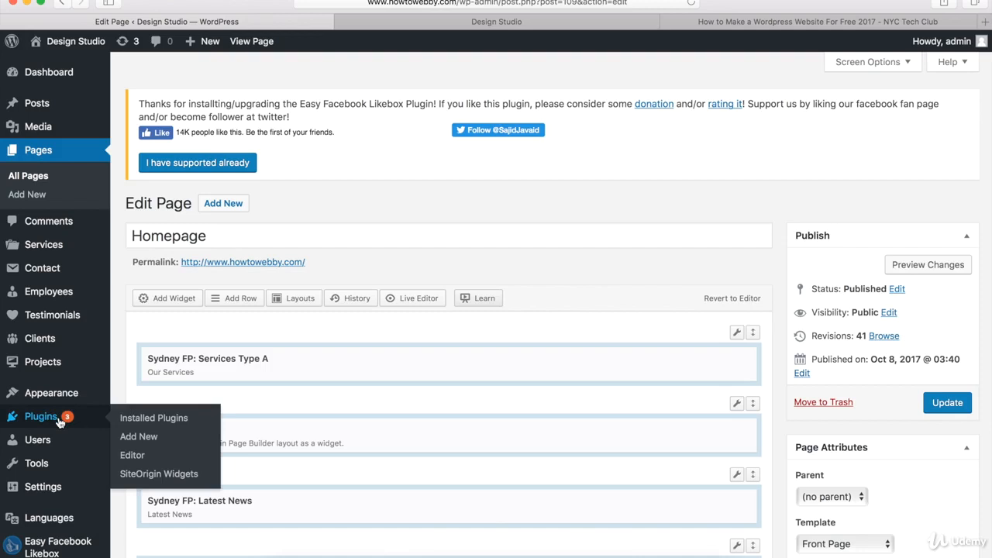
- Activate the Social Media Buttons widget in the SiteOrigin Widgets Bundle
left_click(152, 474)
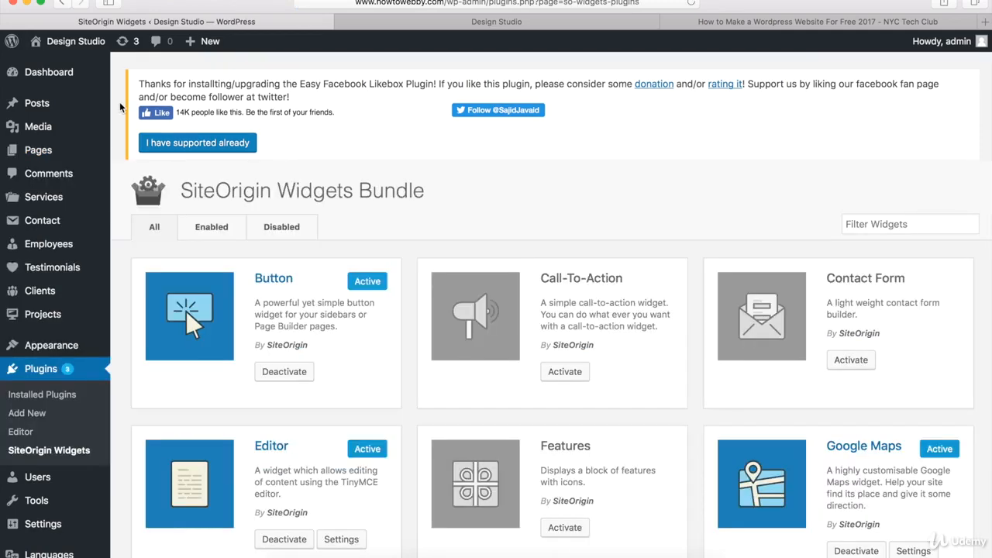
scroll(120, 106, "down", 10)
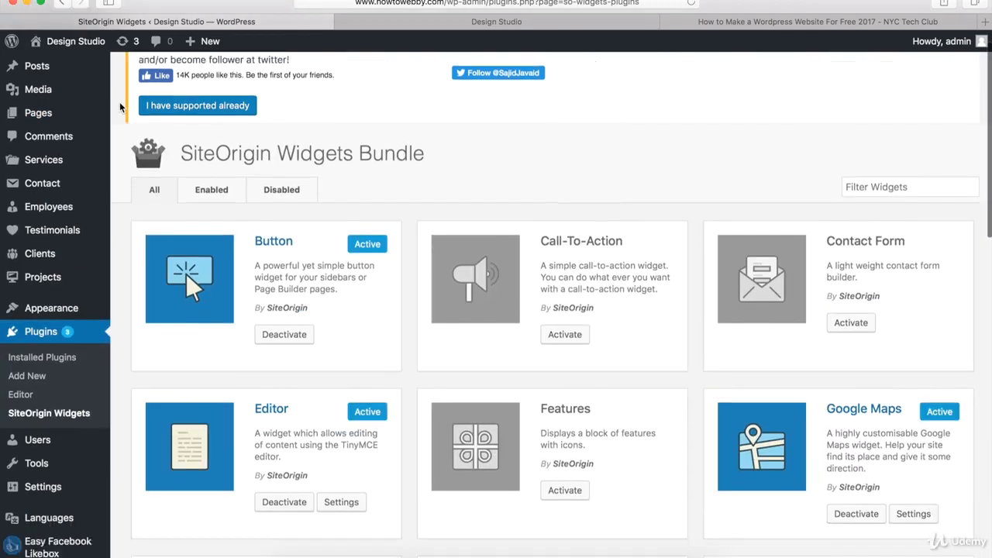
scroll(119, 102, "down", 5)
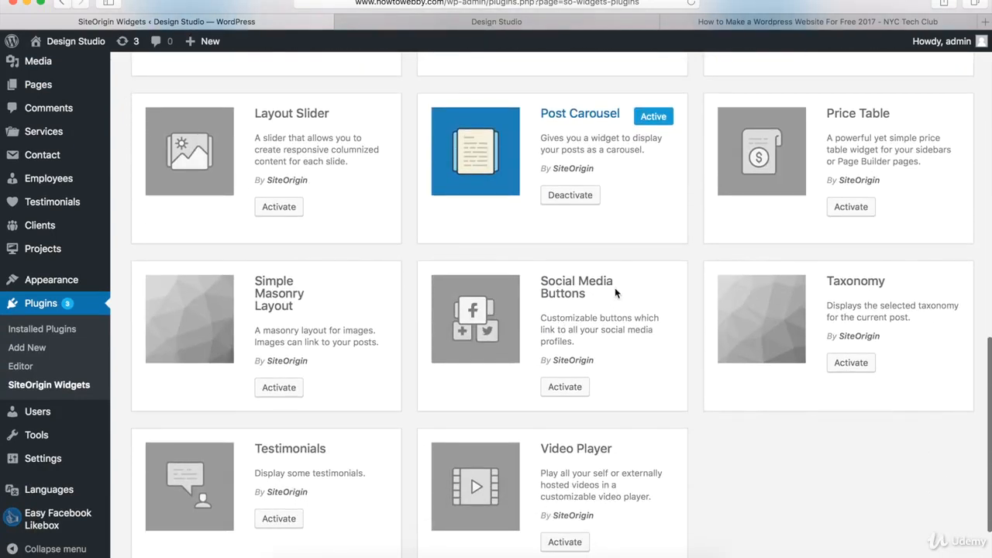
left_click(564, 388)
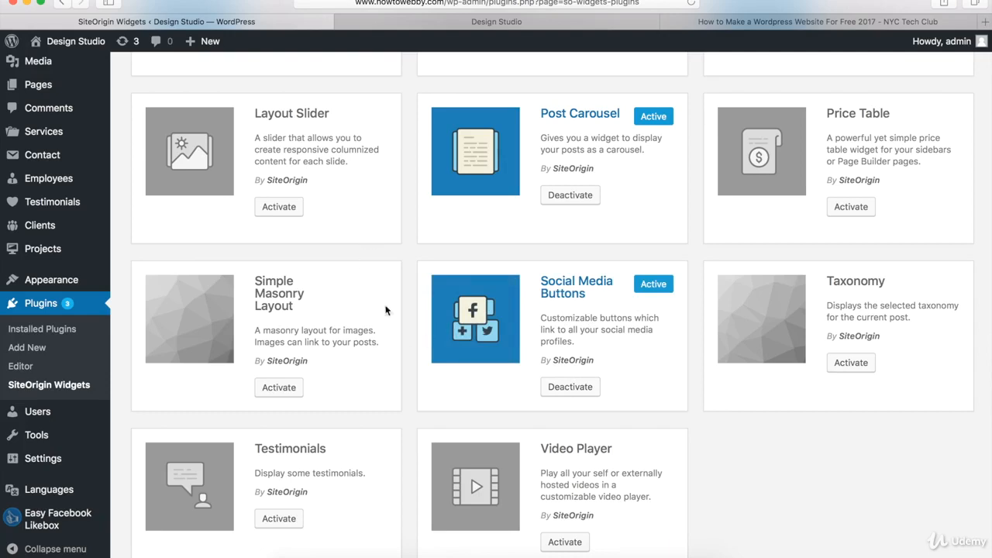
- Open the Homepage for editing from the list of all pages
scroll(373, 371, "up", 5)
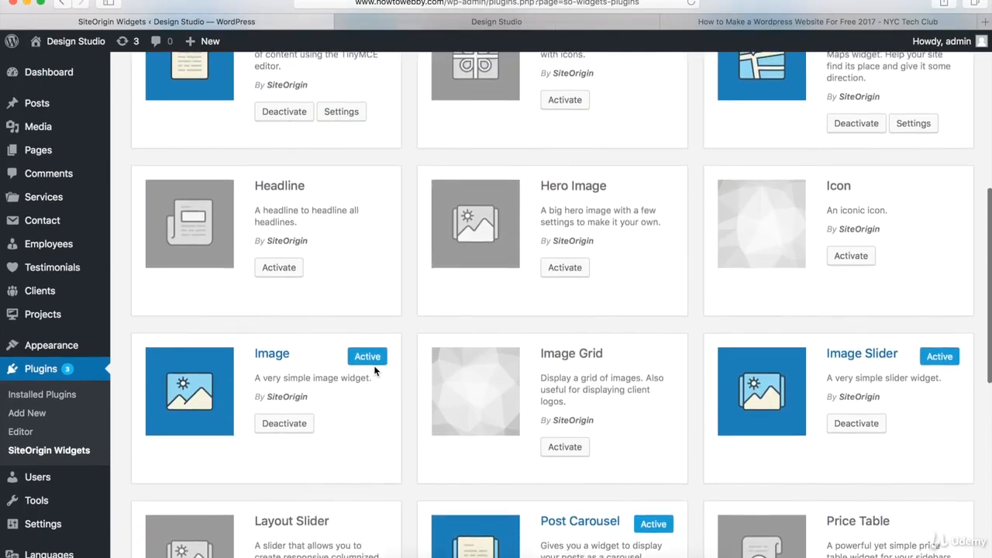
scroll(374, 370, "up", 3)
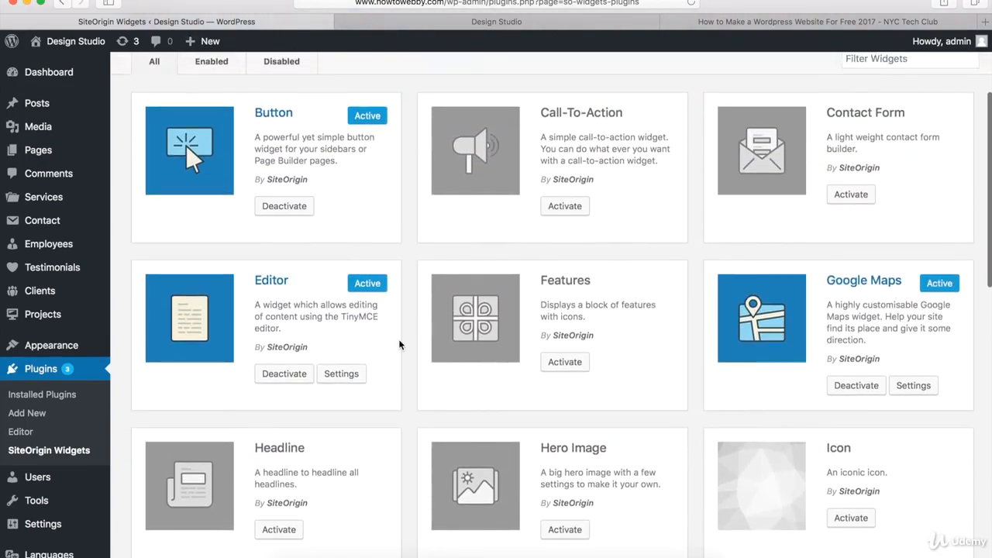
scroll(396, 348, "up", 3)
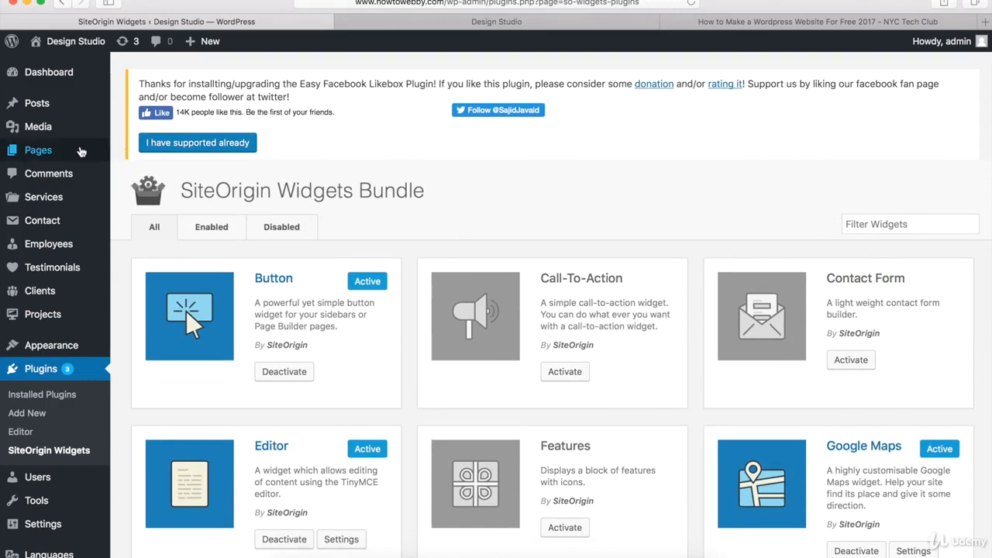
mouse_move(59, 153)
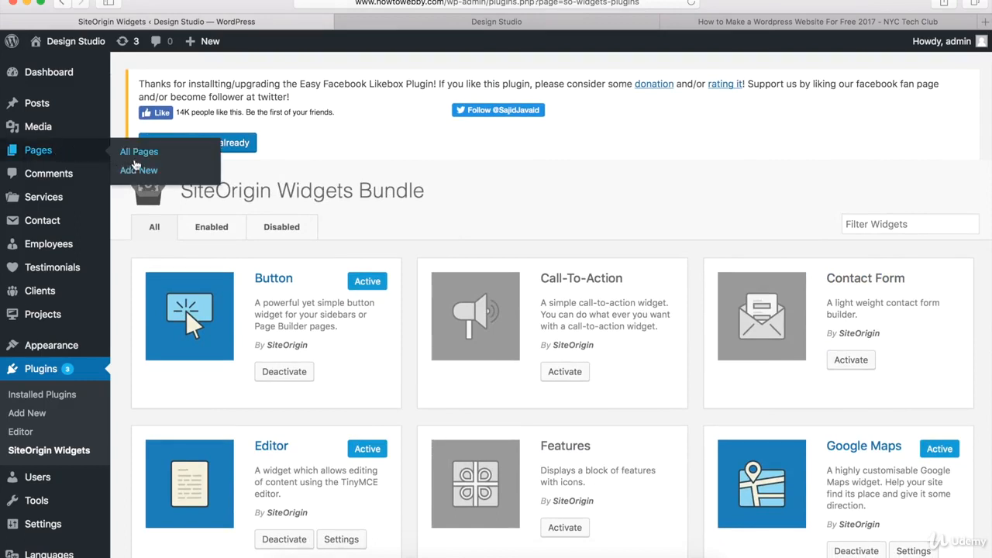
left_click(144, 155)
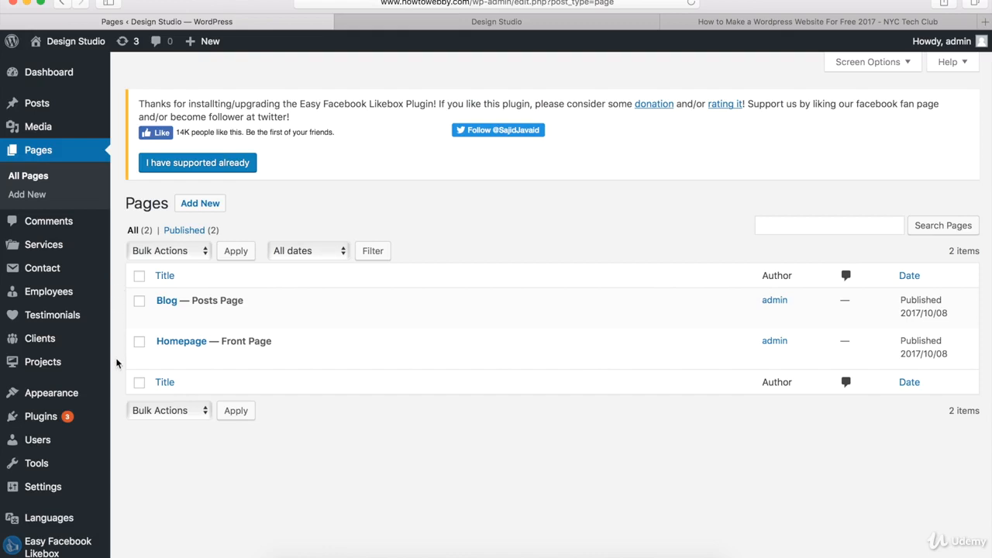
mouse_move(140, 364)
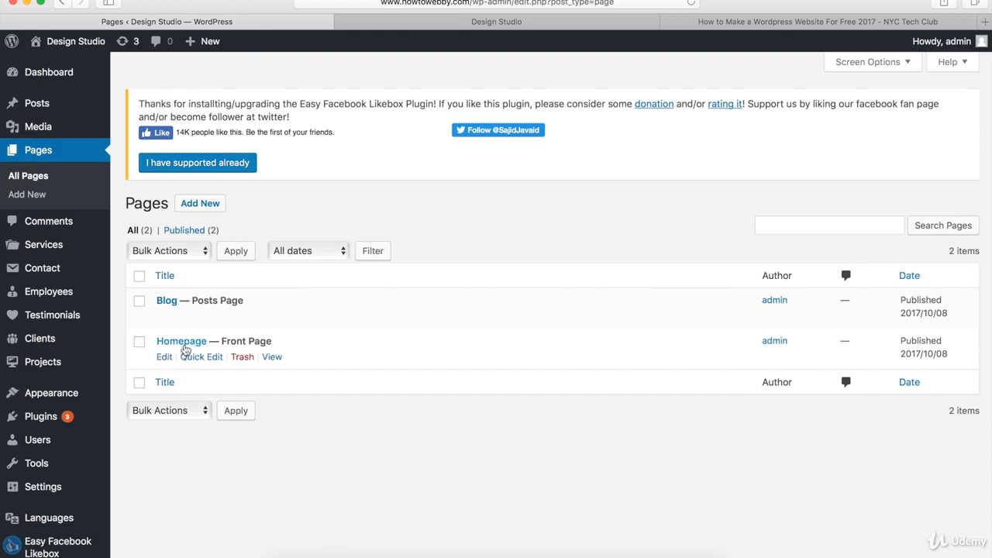
left_click(164, 357)
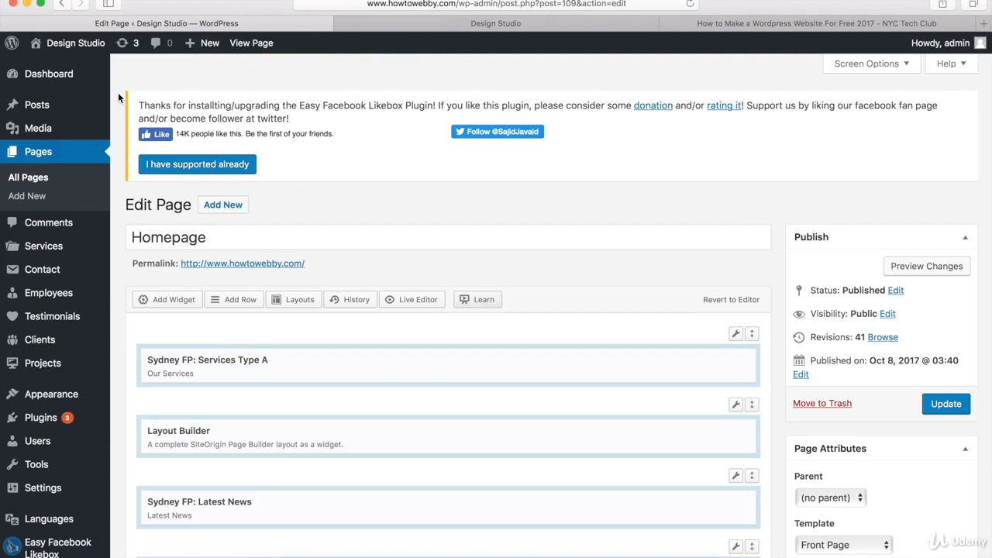
- Start a new row in the Homepage layout and set it to 1 column
scroll(119, 95, "down", 5)
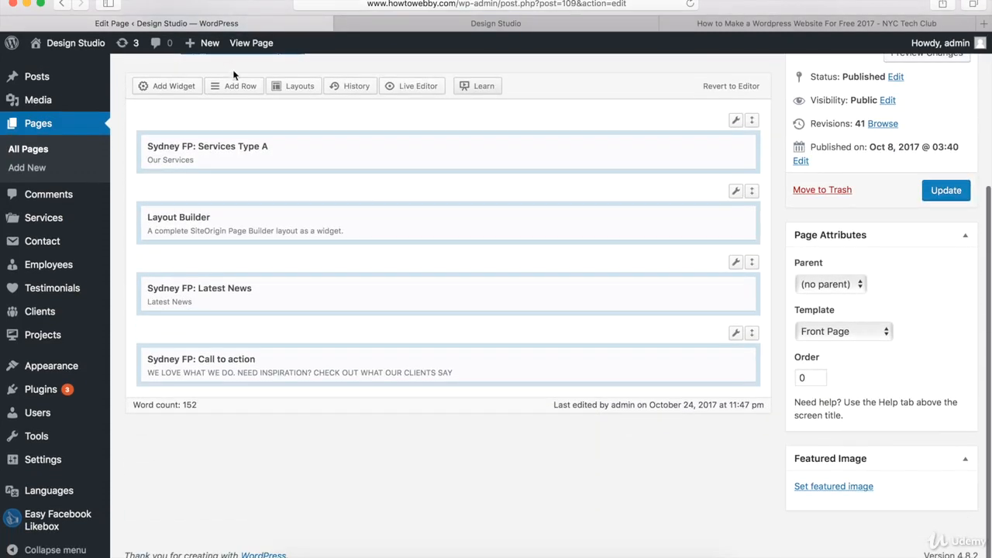
left_click(235, 86)
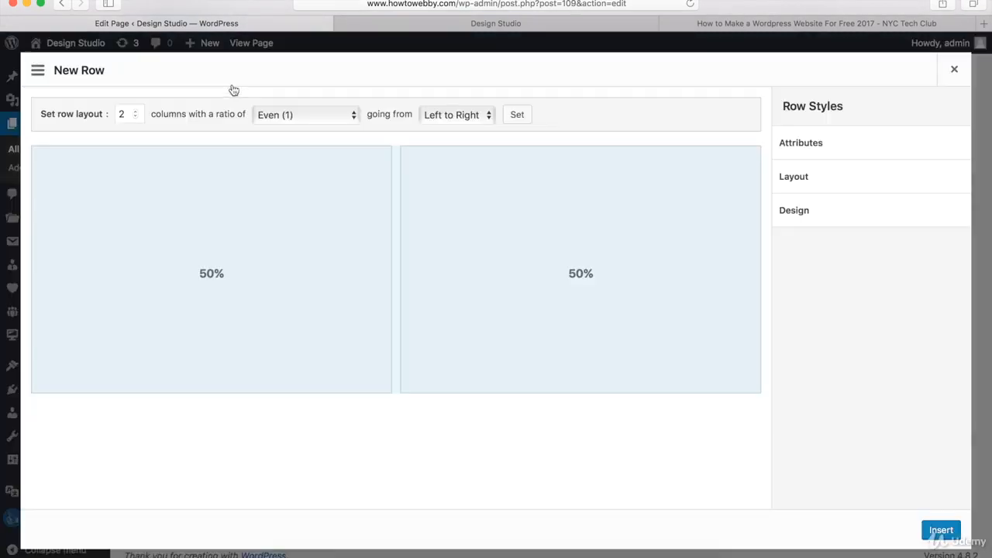
left_click(134, 117)
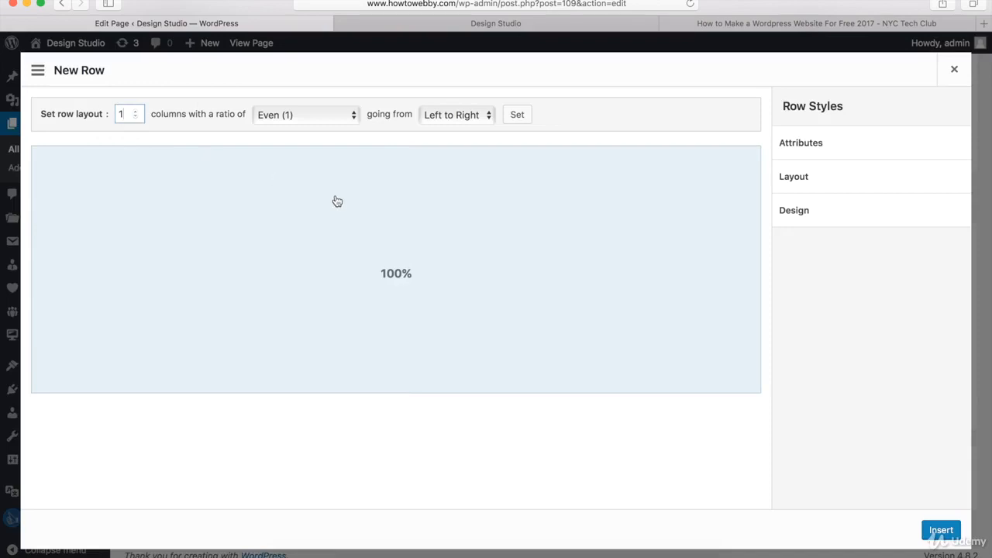
- Set the new row's top/bottom padding to 10 px and its row layout to Full Width
left_click(814, 183)
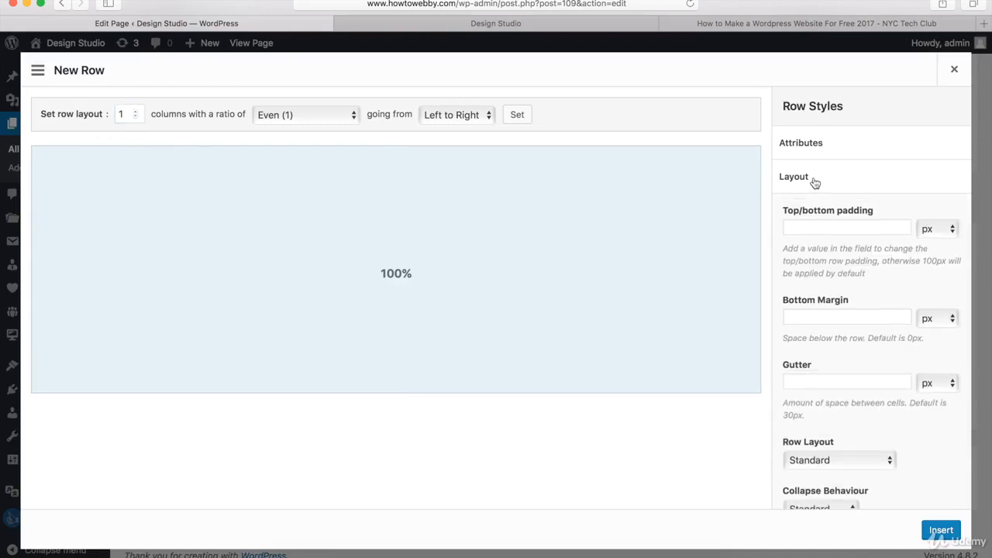
left_click(800, 227)
type("10")
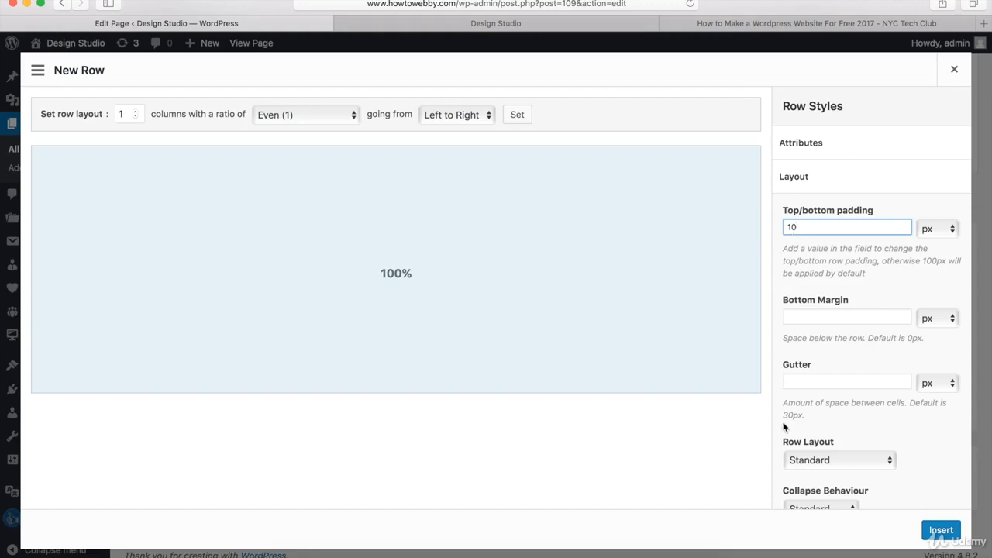
left_click(813, 462)
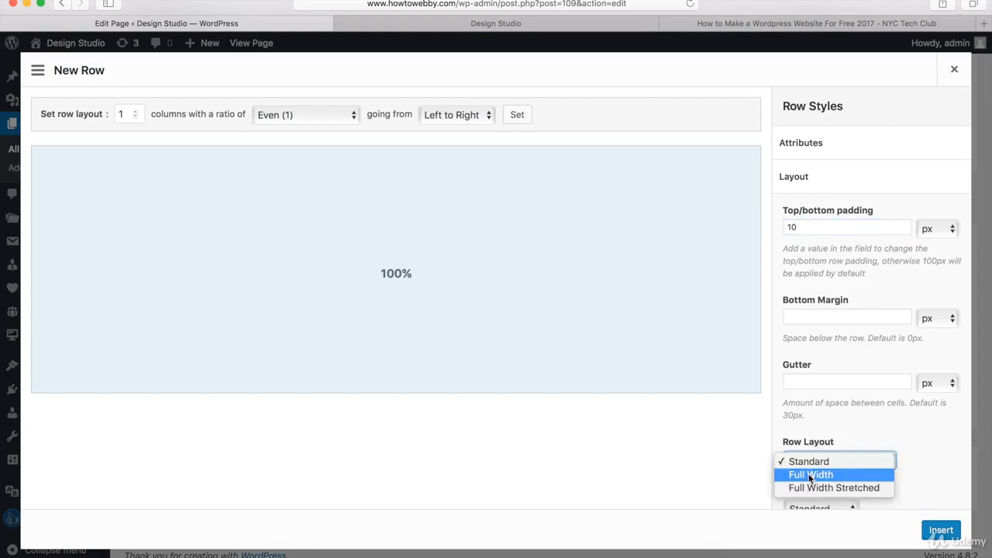
left_click(809, 472)
- Expand the row's Design styles and copy the background colour code #1c1c1c from Step 23 of the NYC Tech Club tutorial page
scroll(799, 375, "down", 5)
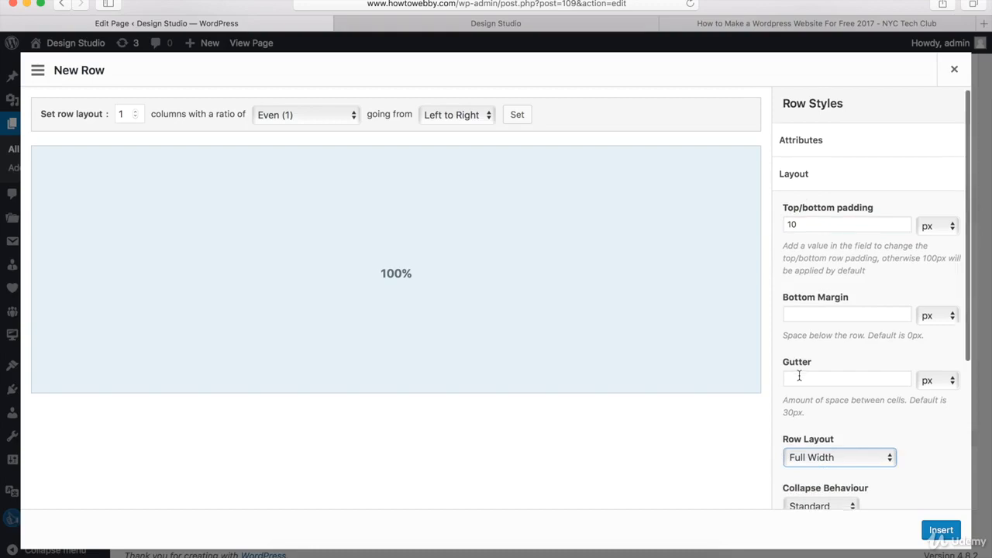
left_click(791, 492)
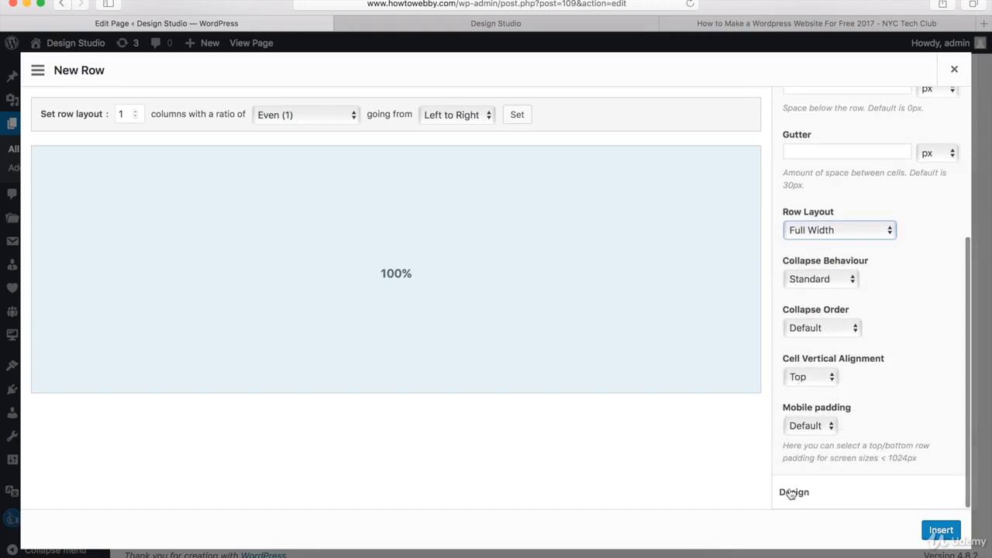
scroll(830, 372, "down", 5)
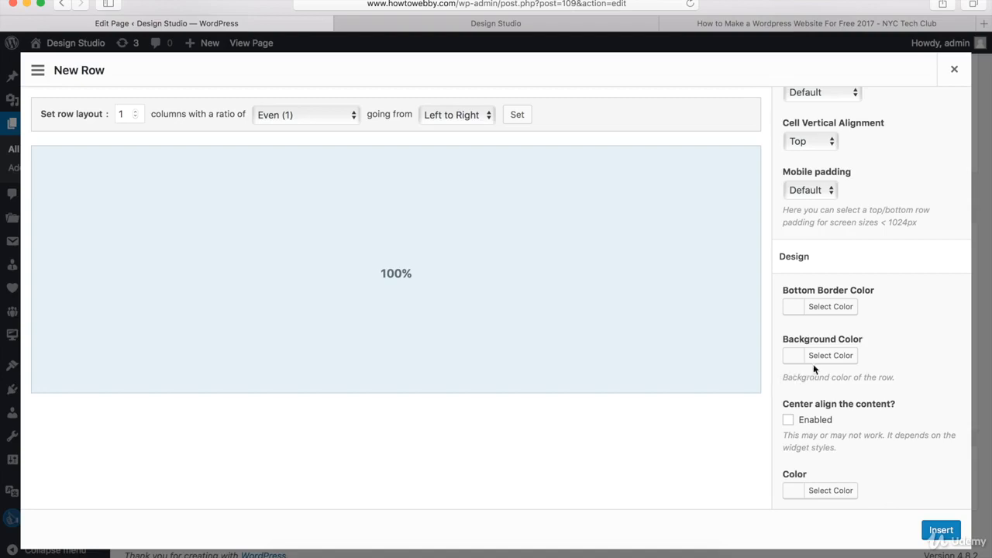
left_click(817, 23)
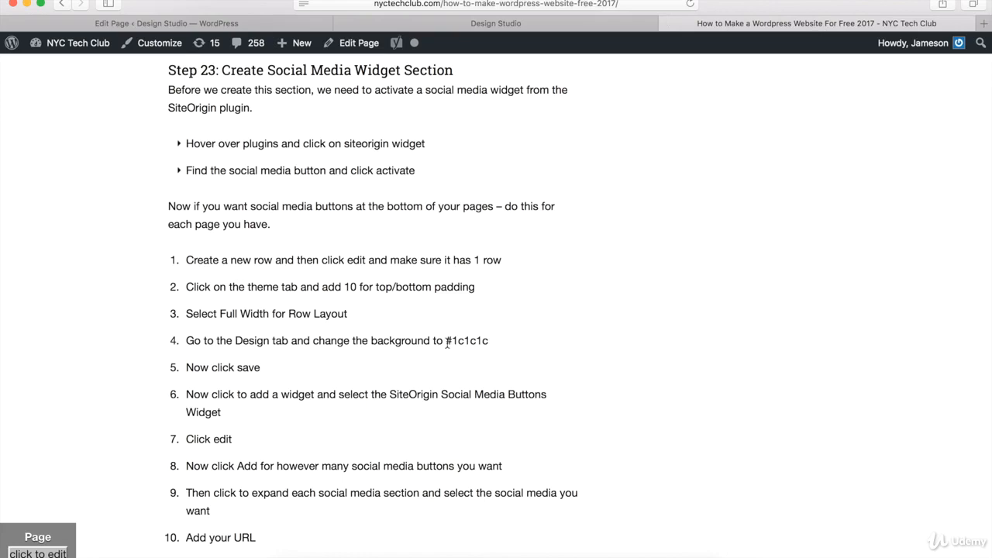
left_click_drag(447, 343, 487, 344)
key("super+c")
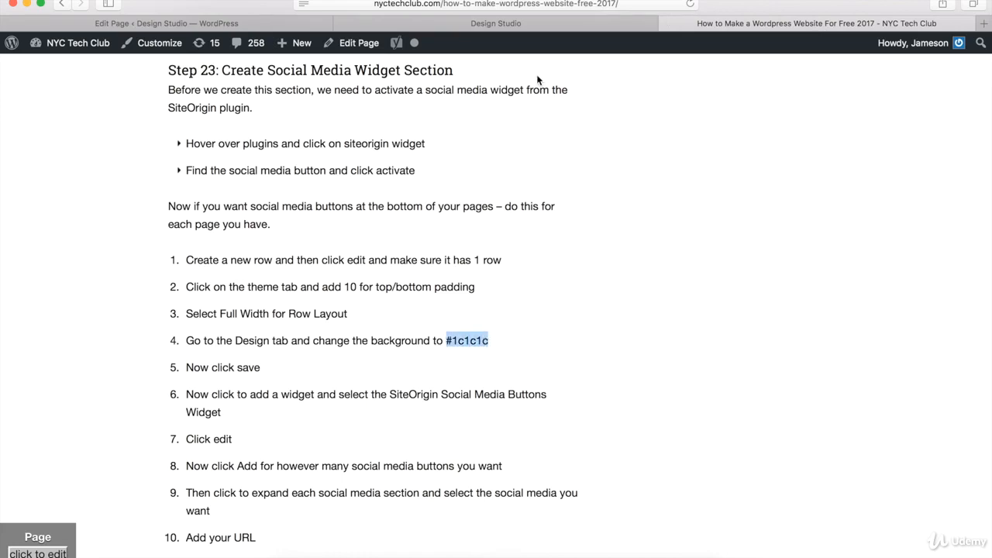
- Set the row's background color to #1c1c1c back in the page editor and insert the row into the Homepage
left_click(306, 23)
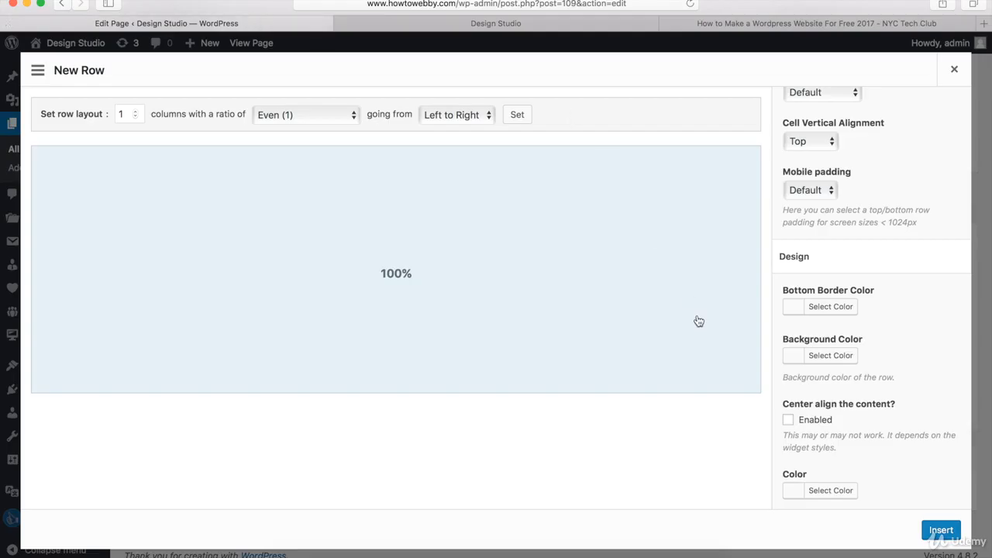
left_click(828, 358)
left_click(895, 356)
key("super+v")
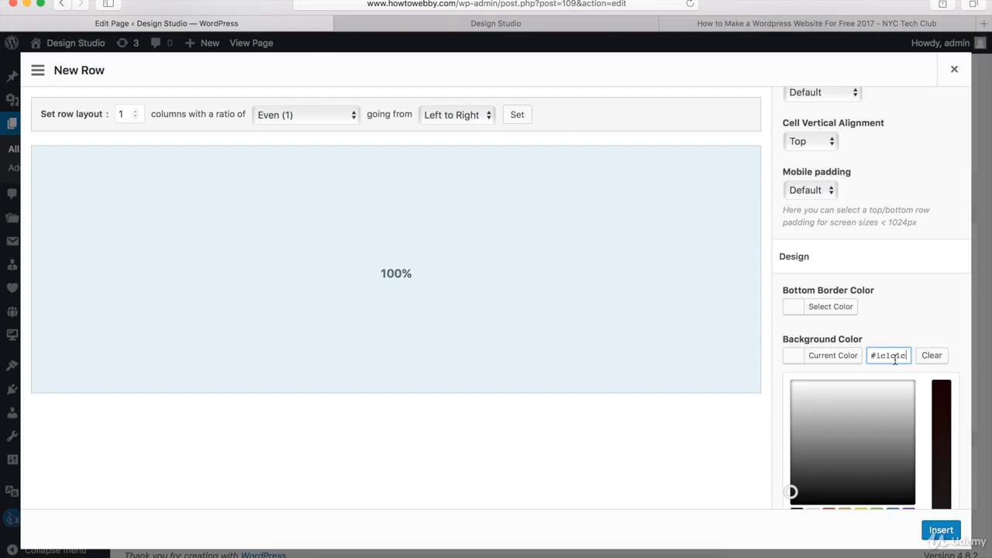
scroll(865, 290, "down", 4)
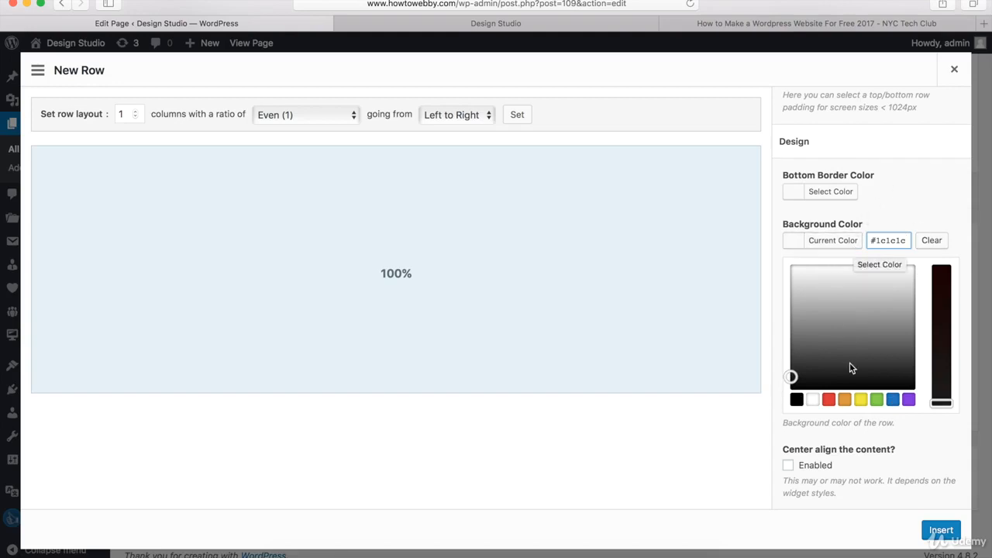
left_click(937, 530)
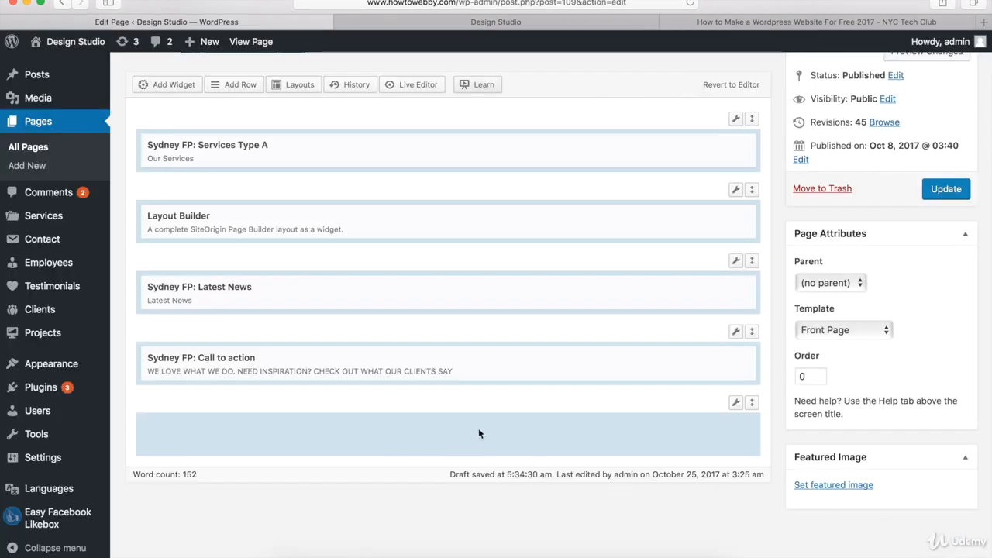
- Add the SiteOrigin Social Media Buttons widget to the new empty row and open its settings
left_click(175, 89)
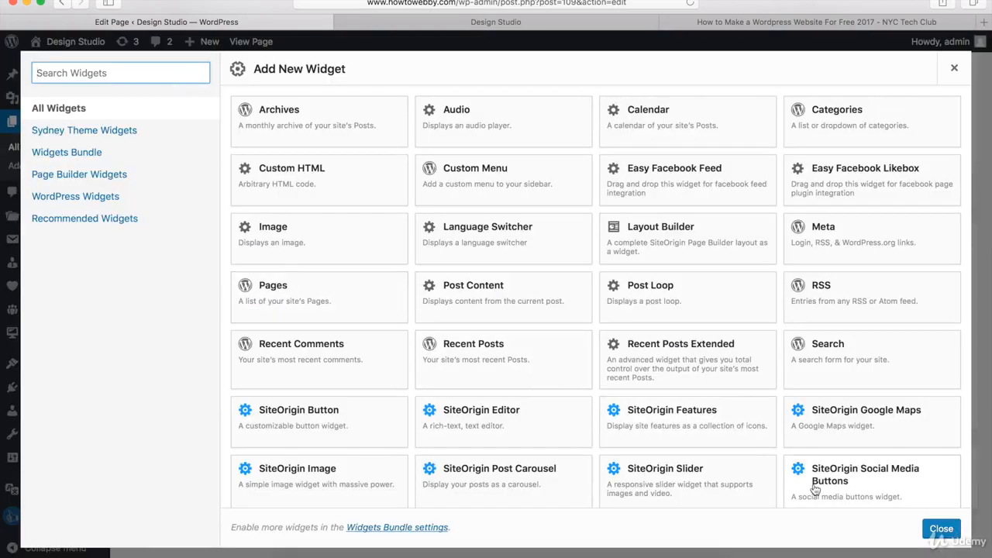
left_click(866, 488)
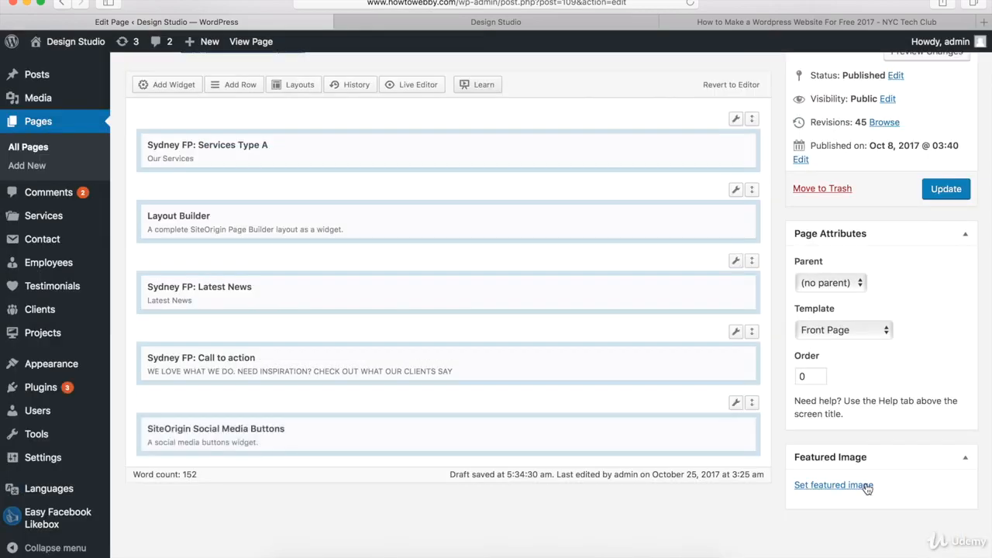
mouse_move(636, 440)
left_click(667, 430)
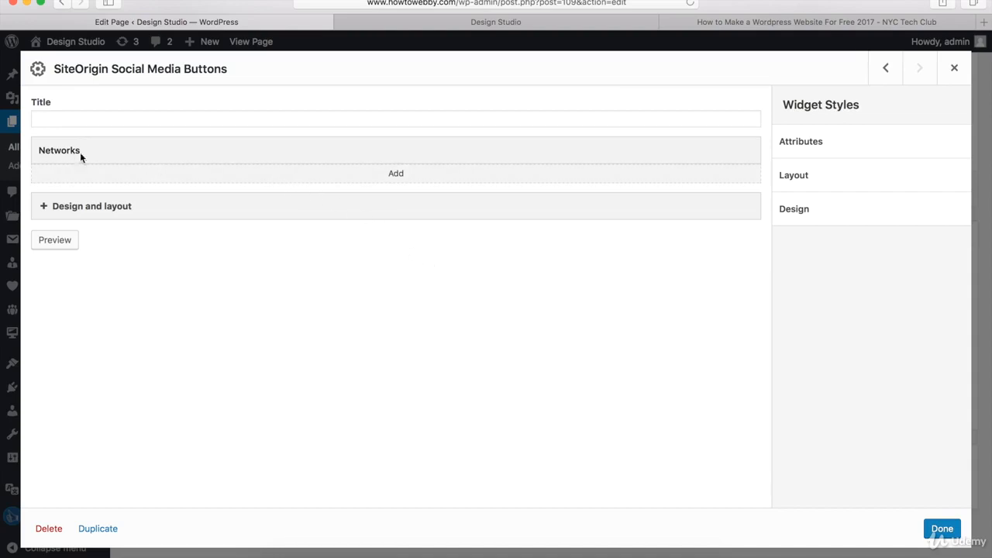
left_click(396, 175)
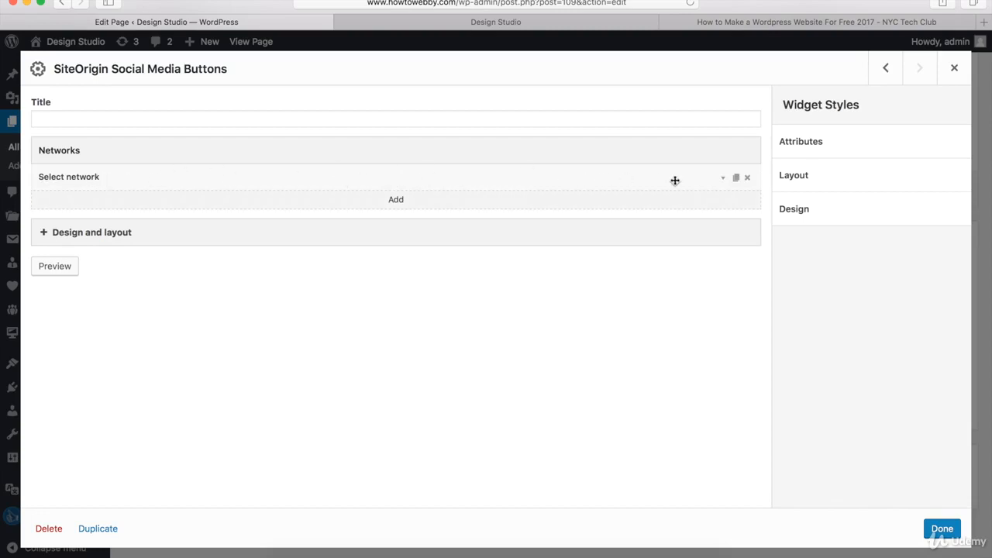
left_click(723, 181)
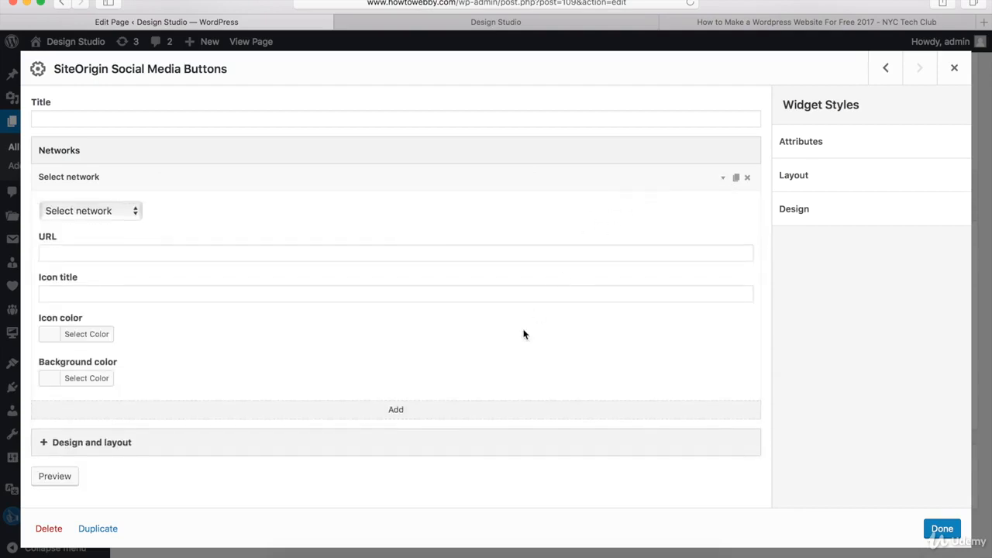
left_click(79, 216)
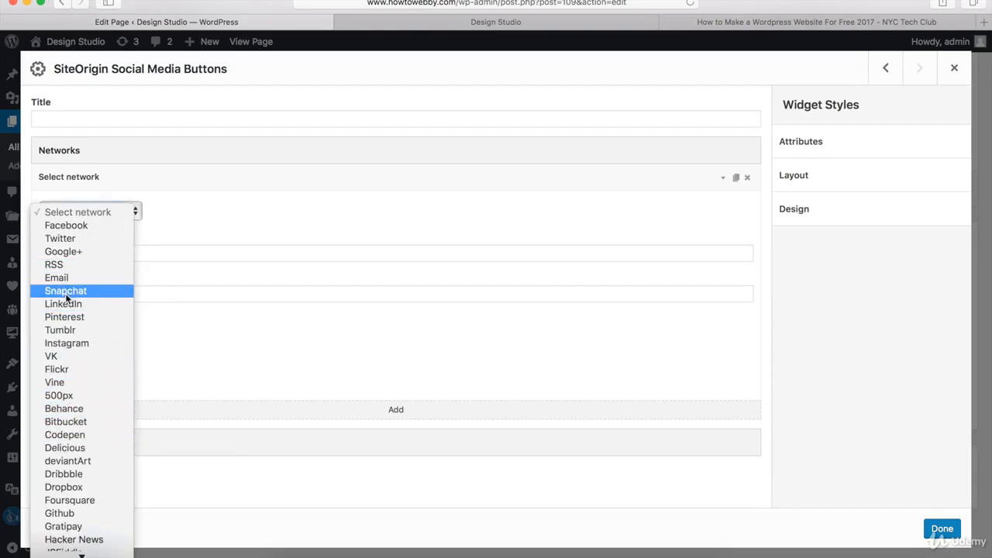
left_click(79, 225)
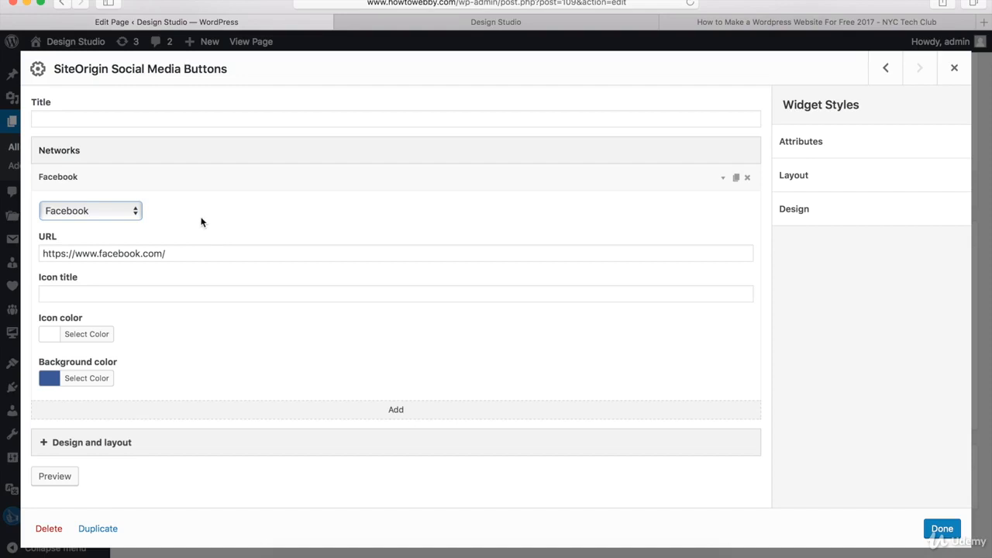
left_click(182, 255)
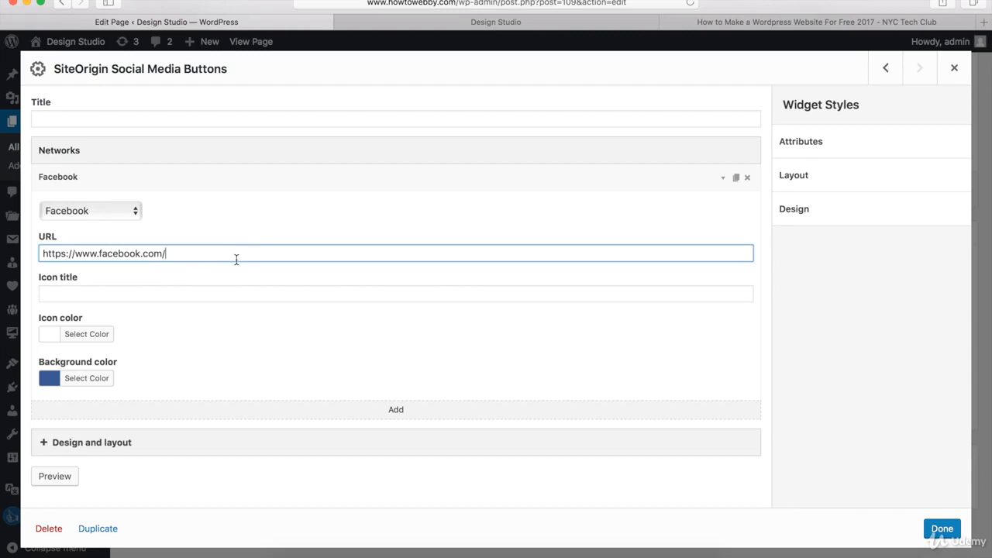
type("nyctechclub")
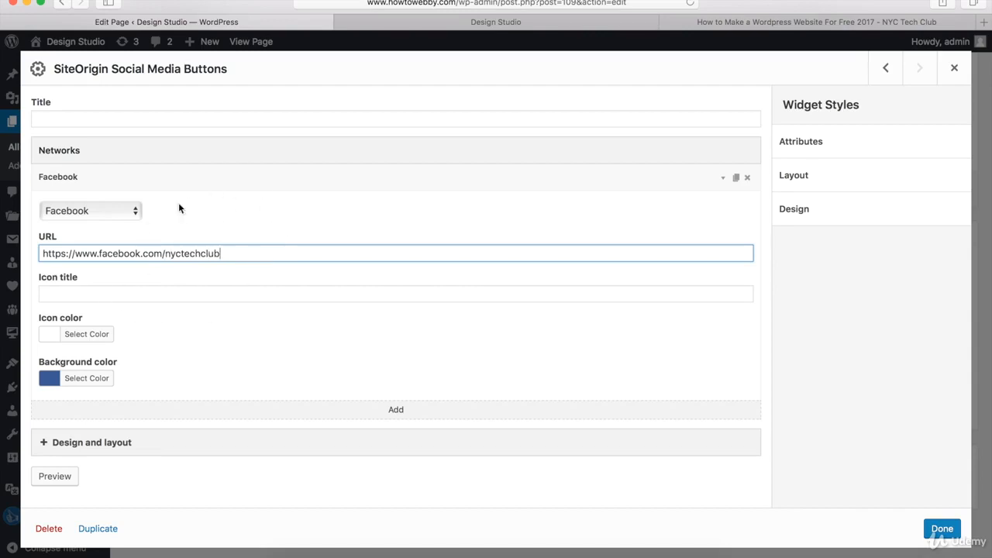
- Check the Facebook network's icon color and look up the button color codes in Step 23 of the NYC Tech Club tutorial page
left_click(73, 339)
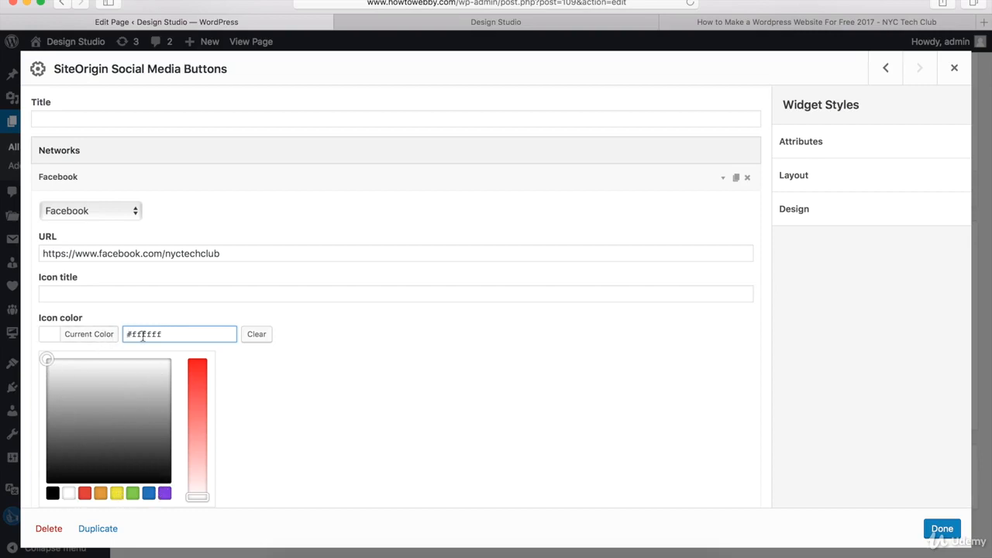
left_click(94, 334)
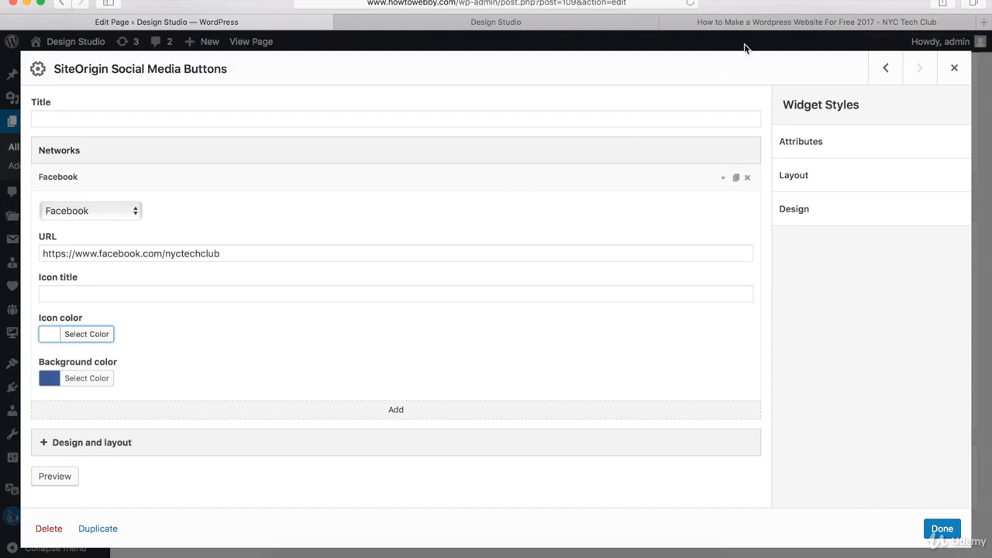
left_click(782, 26)
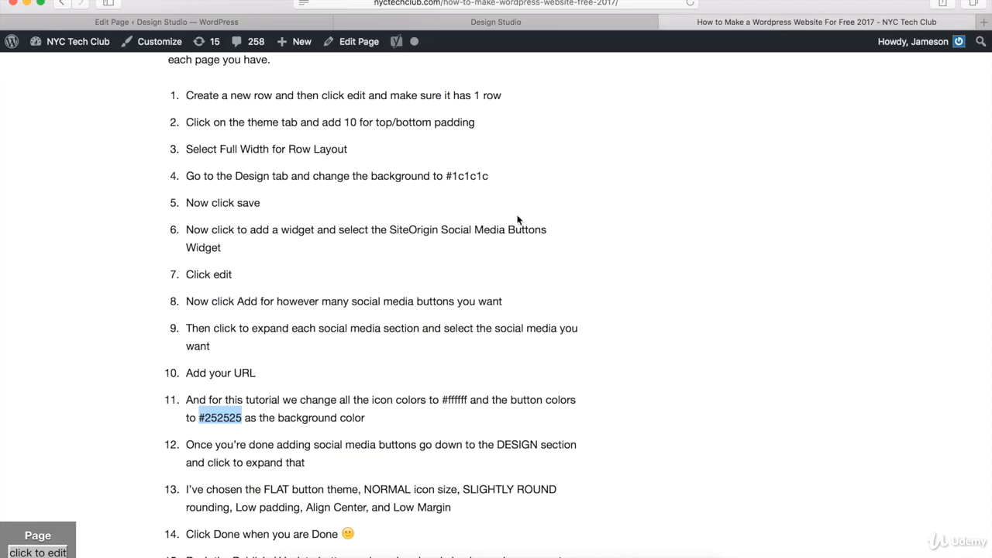
scroll(210, 345, "up", 5)
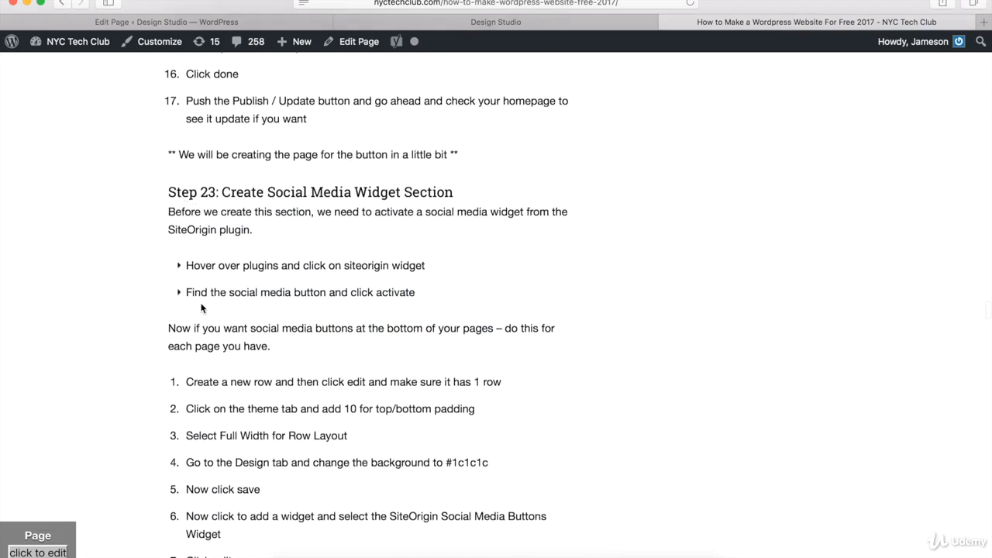
scroll(203, 310, "down", 5)
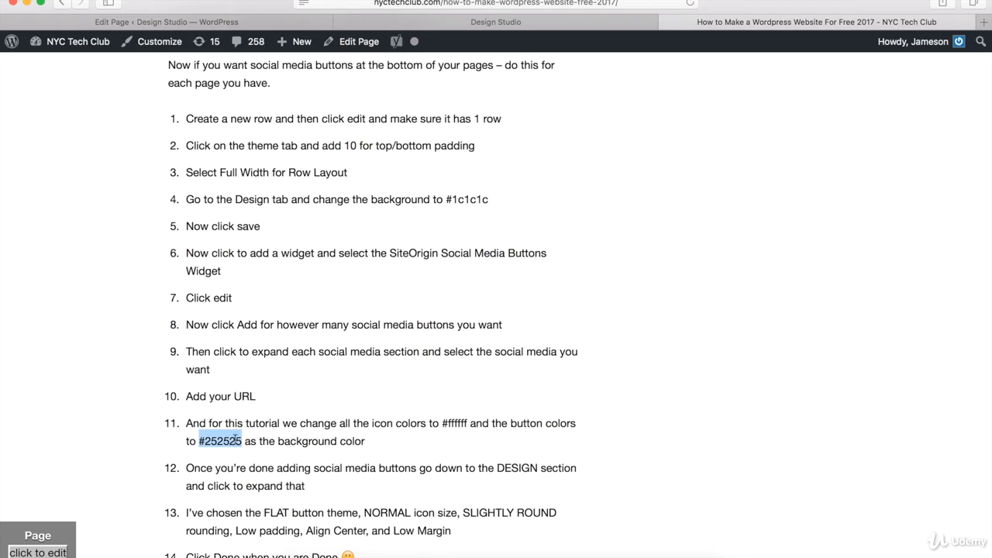
- Set the Facebook network's background color to #252525 back in the page editor and collapse its settings
left_click(245, 19)
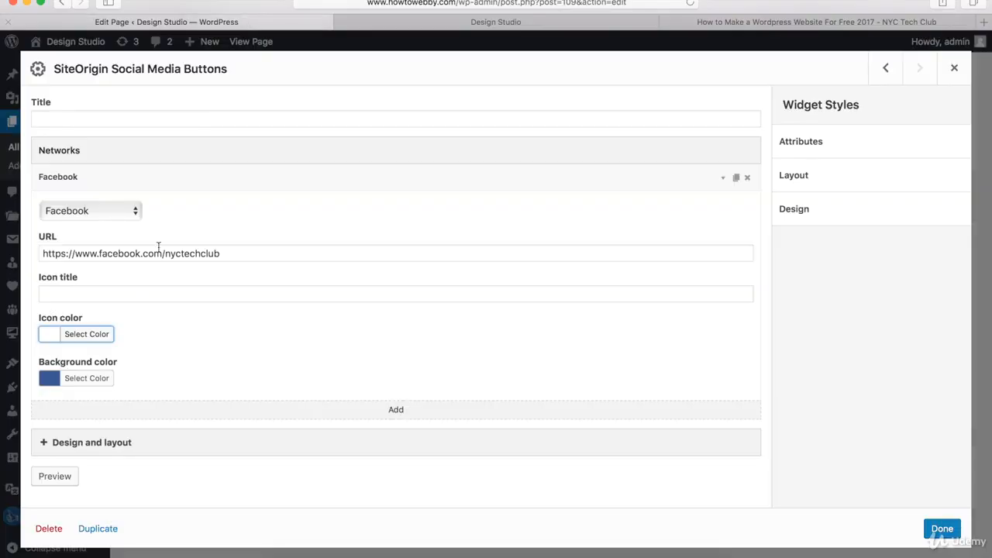
left_click(88, 380)
left_click_drag(169, 379, 104, 375)
key("BackSpace")
type("#252525")
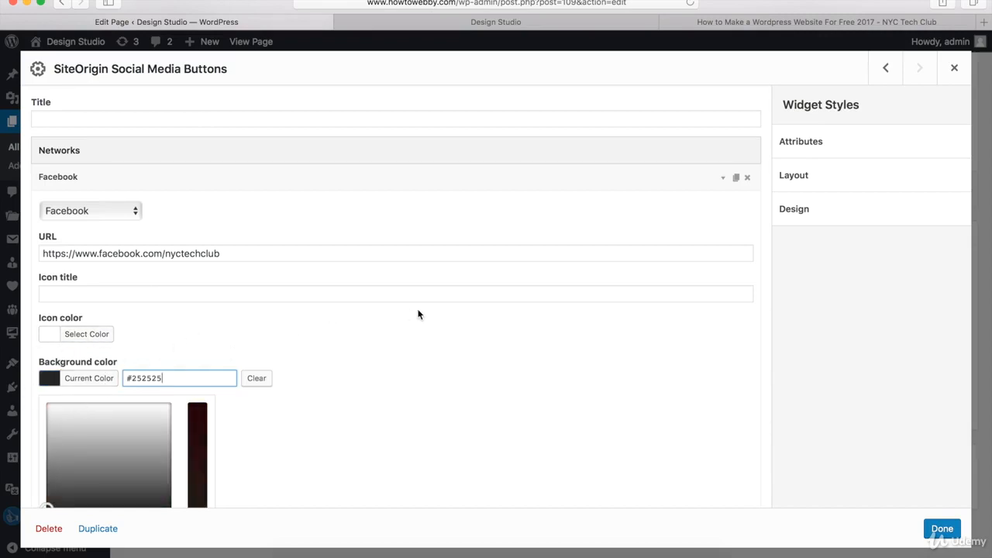
left_click(722, 180)
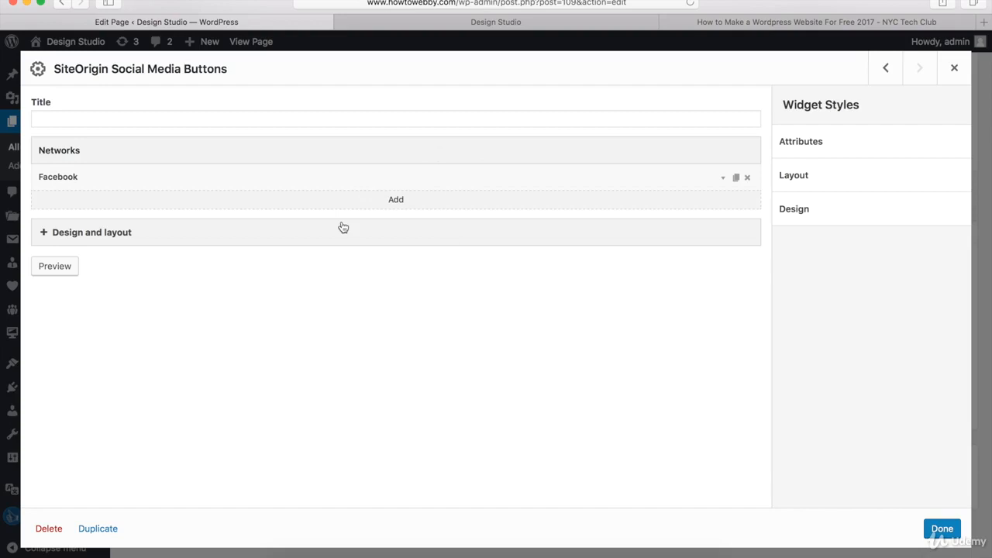
left_click(395, 199)
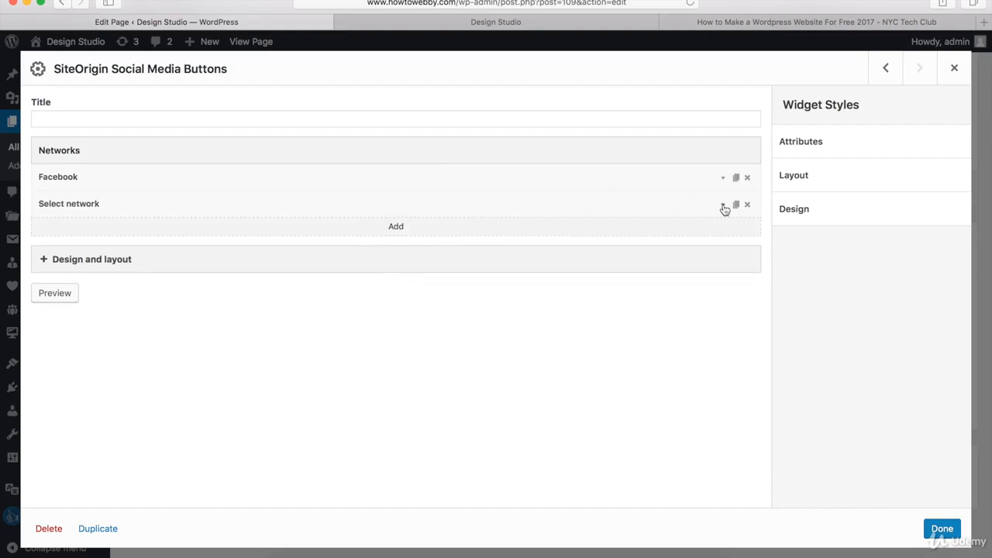
left_click(723, 205)
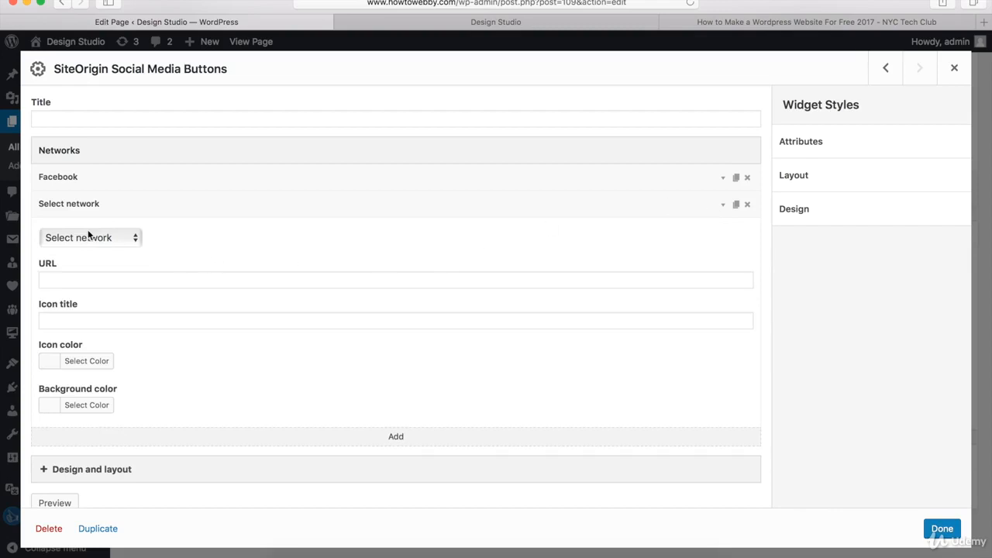
left_click(89, 238)
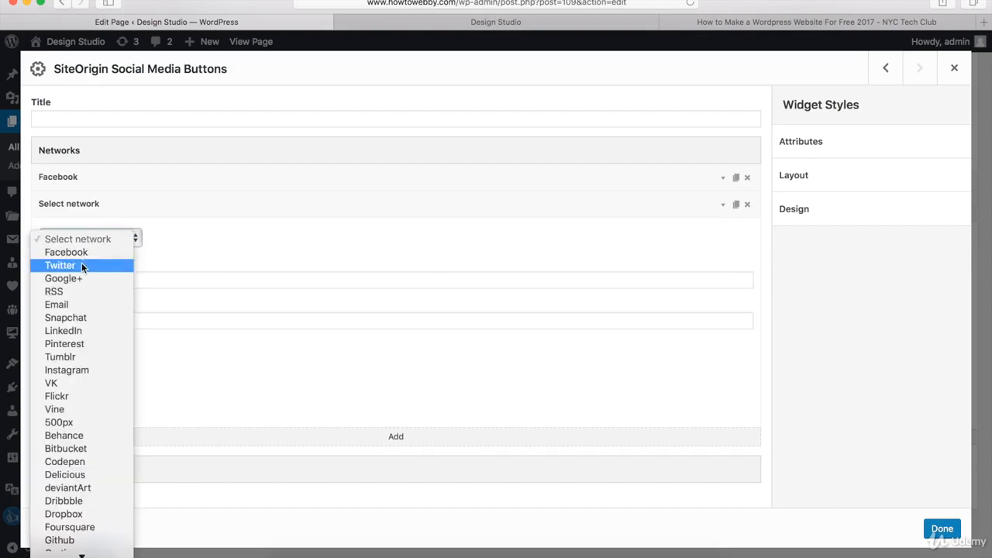
left_click(81, 263)
left_click(149, 280)
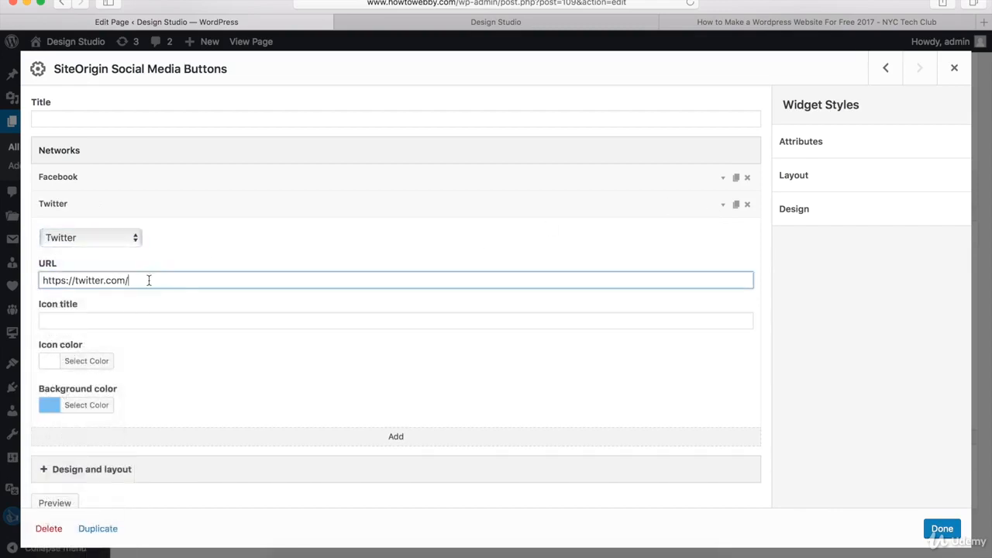
type("nyctechclub")
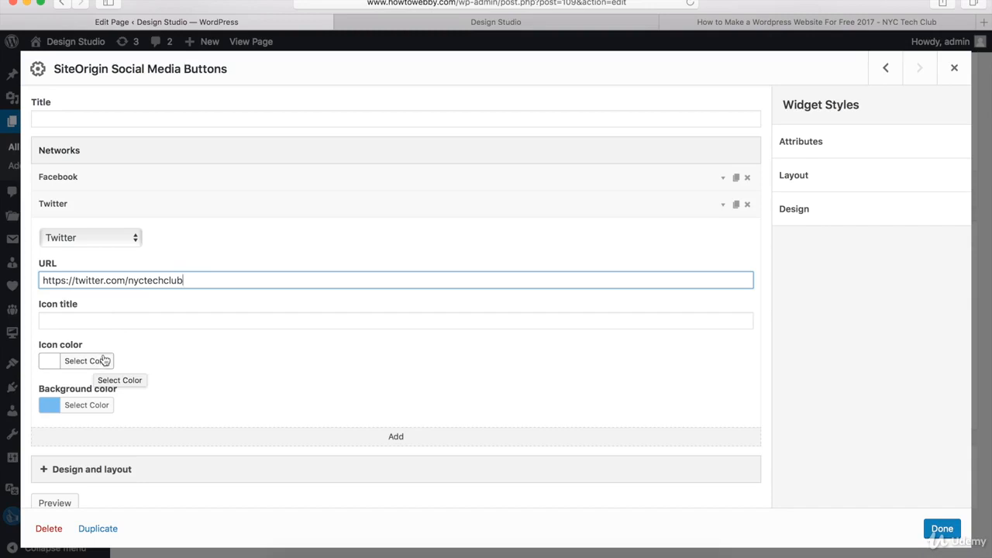
- Set the Twitter network's background color to #252525 and collapse its settings
left_click(81, 409)
key("super+a")
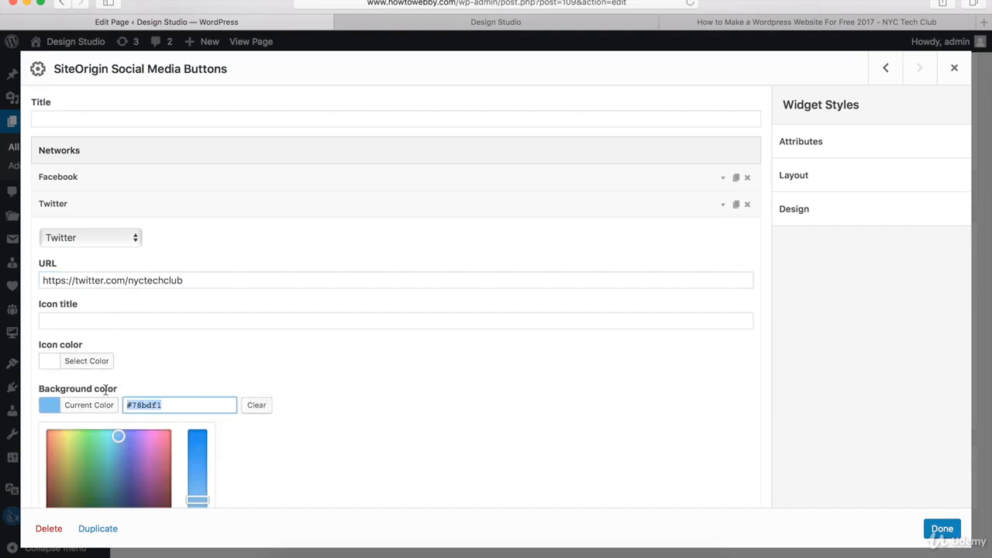
type("#252525")
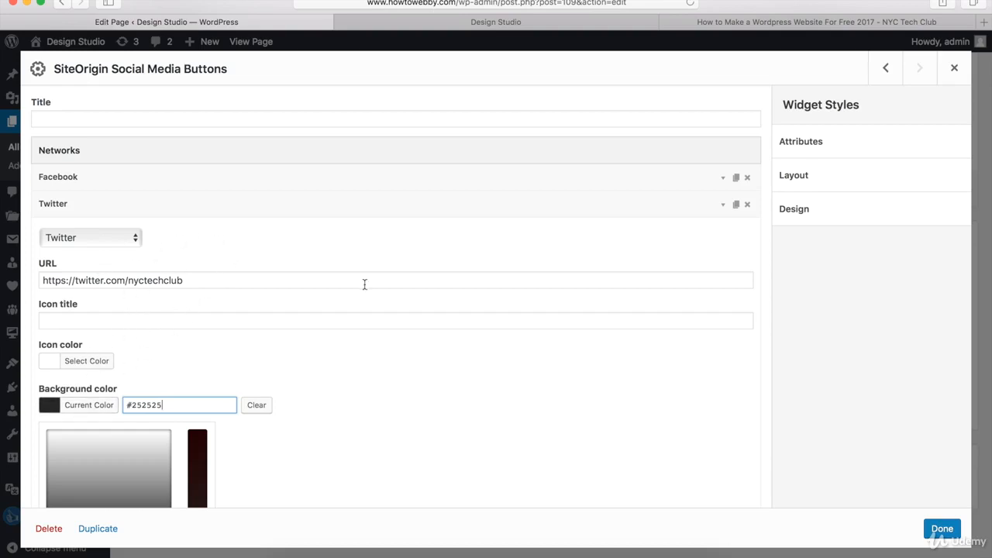
left_click(723, 207)
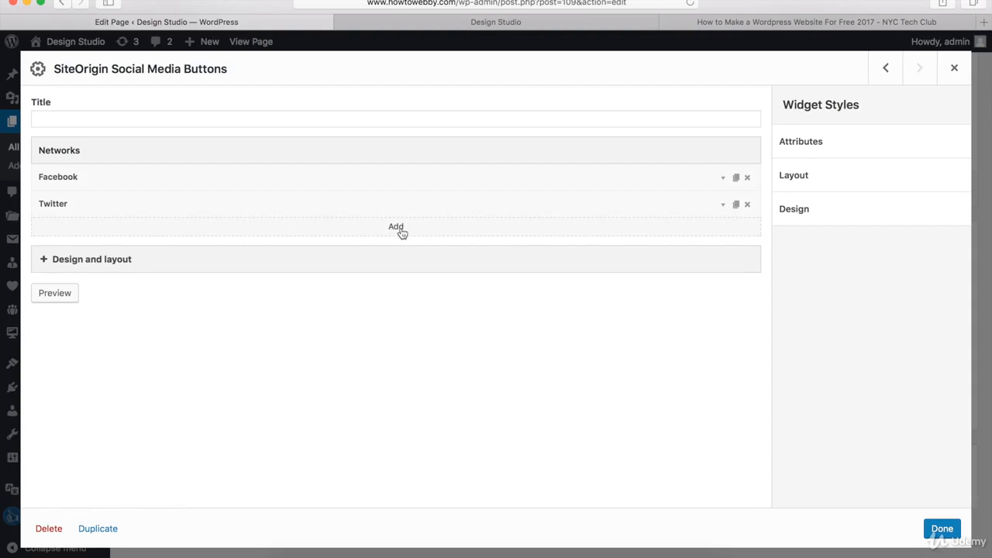
- Add a Google+ network to the widget, keeping its default URL, and set its background color to #252525
left_click(400, 228)
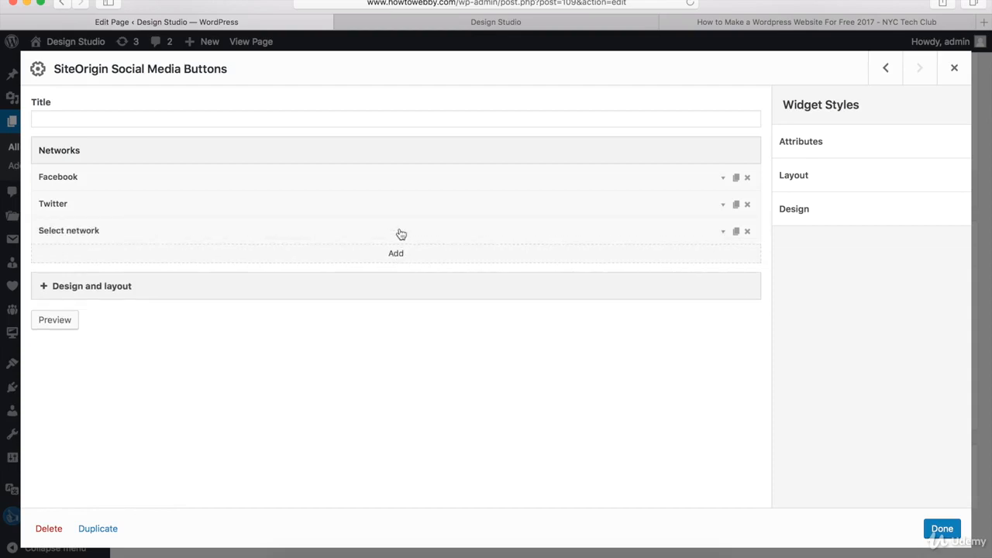
left_click(722, 234)
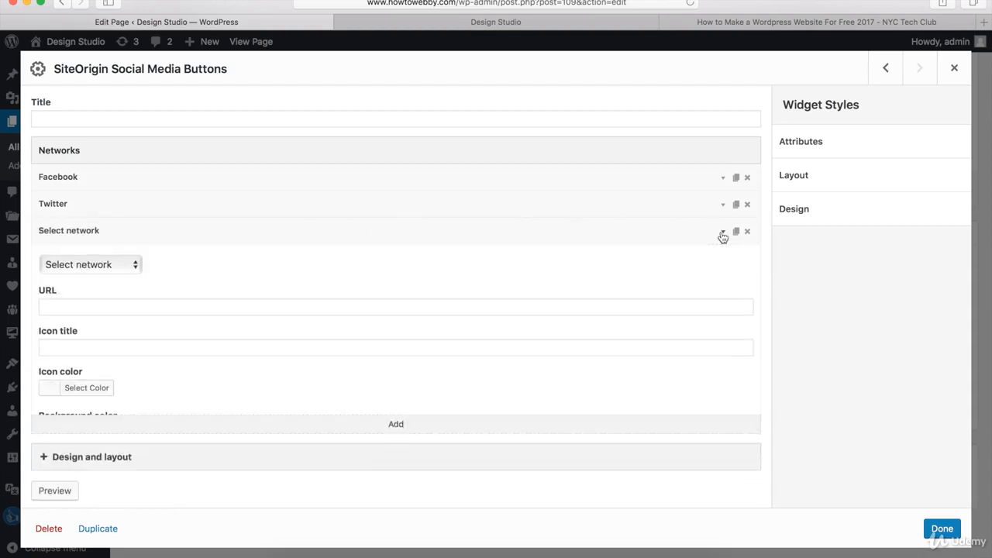
left_click(108, 267)
left_click(91, 305)
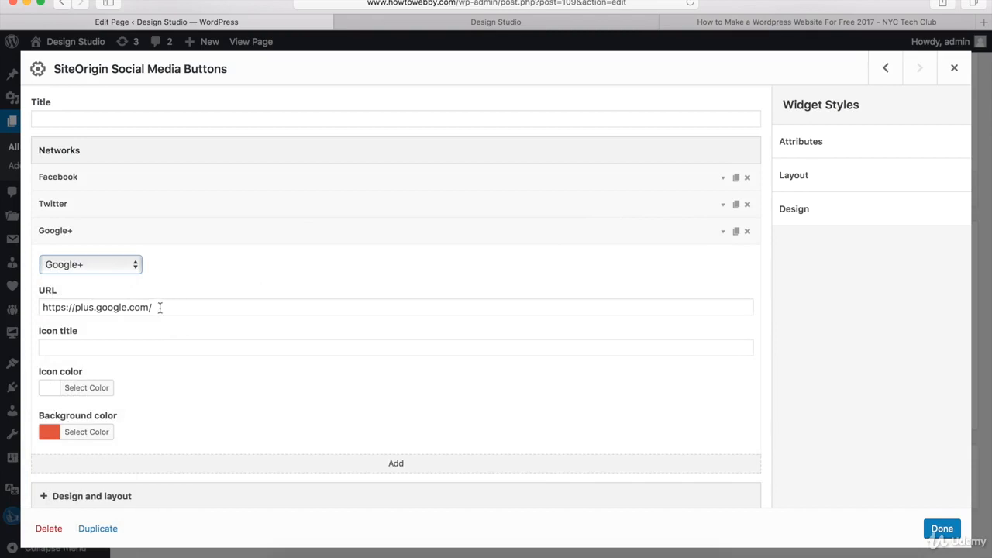
left_click(76, 435)
left_click_drag(175, 432, 114, 426)
type("#252525")
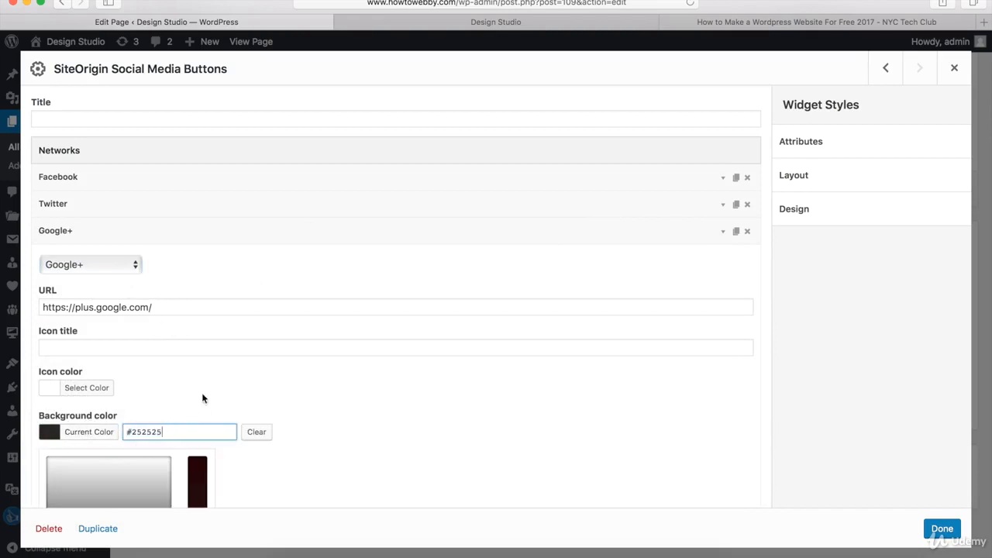
left_click(722, 232)
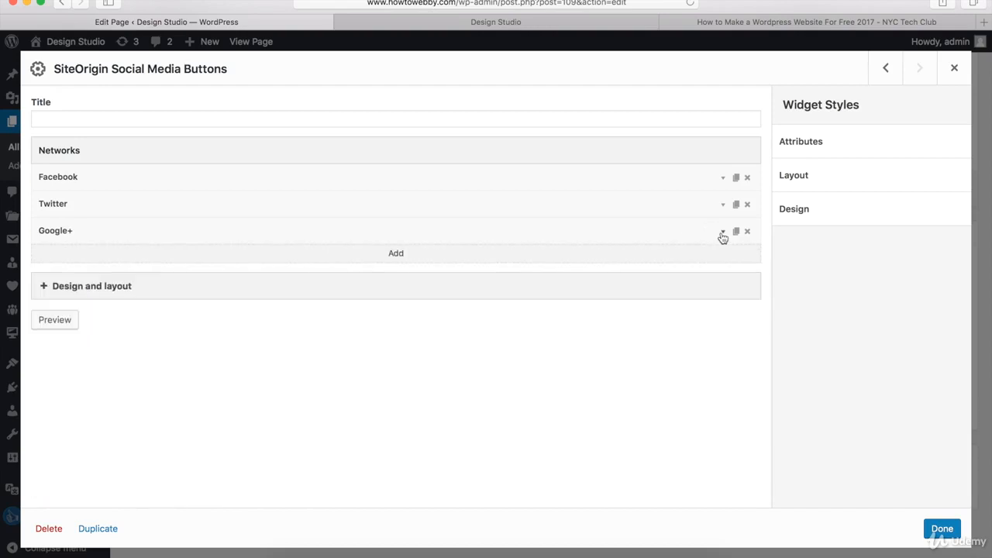
- Add a LinkedIn network to the widget, keeping its default URL, and set its background color to #252525
left_click(396, 254)
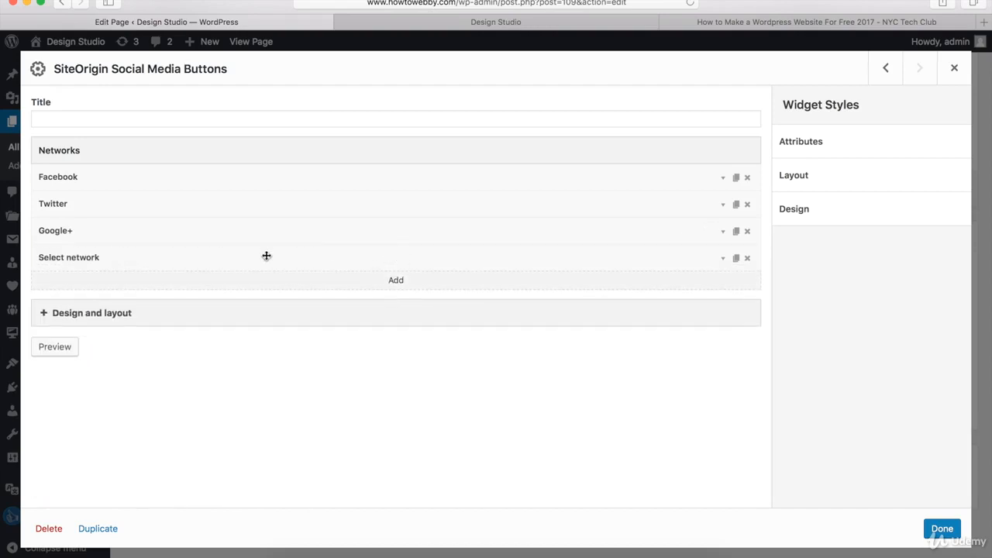
left_click(722, 262)
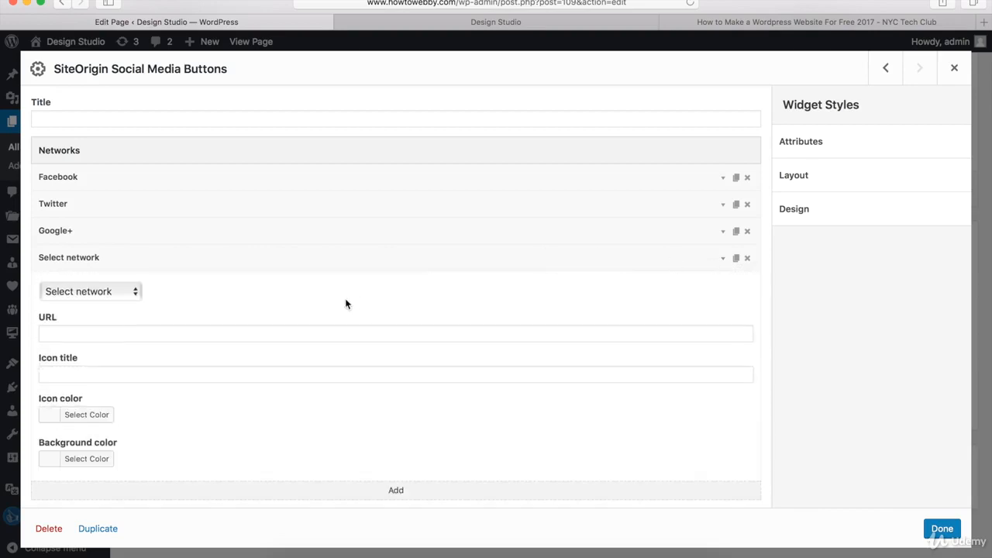
left_click(83, 291)
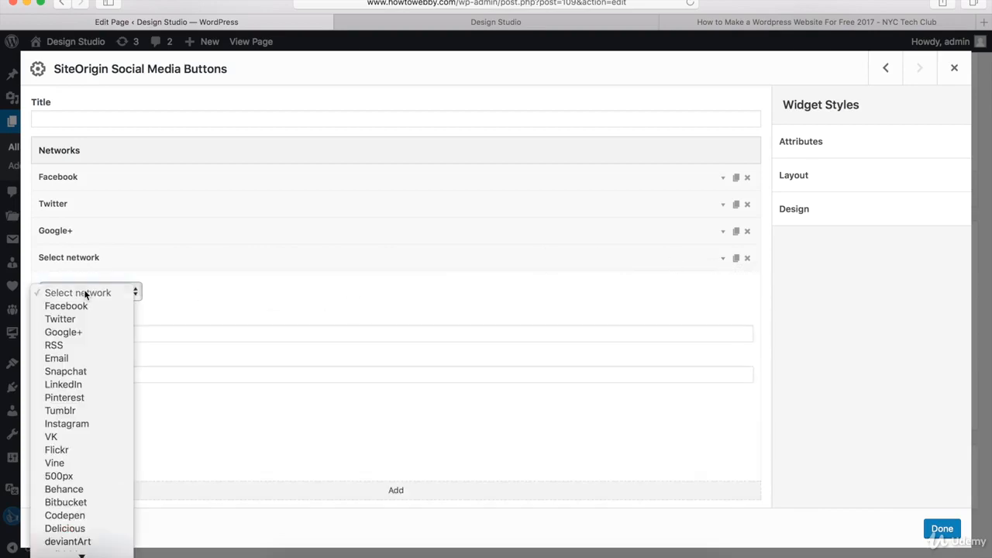
left_click(71, 385)
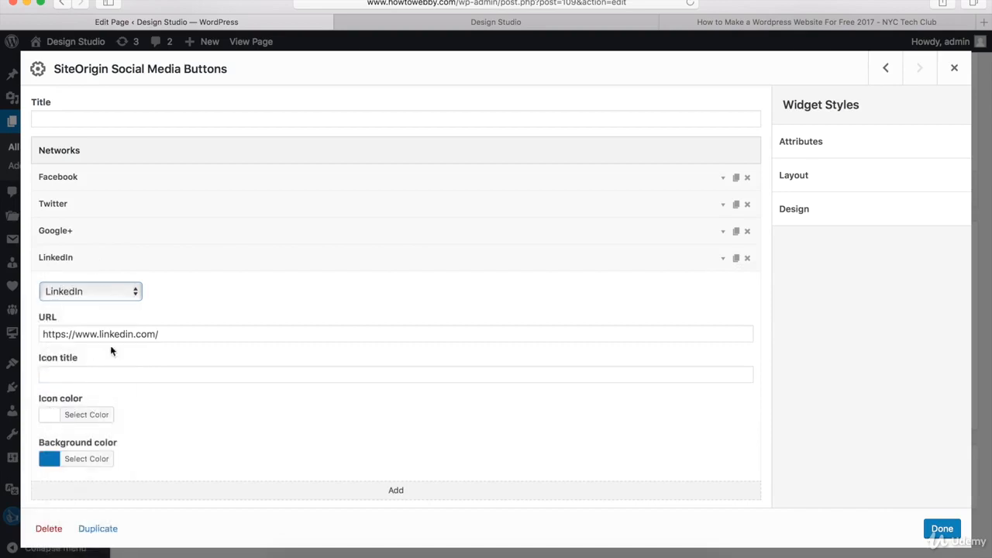
left_click(69, 461)
left_click_drag(170, 457, 122, 458)
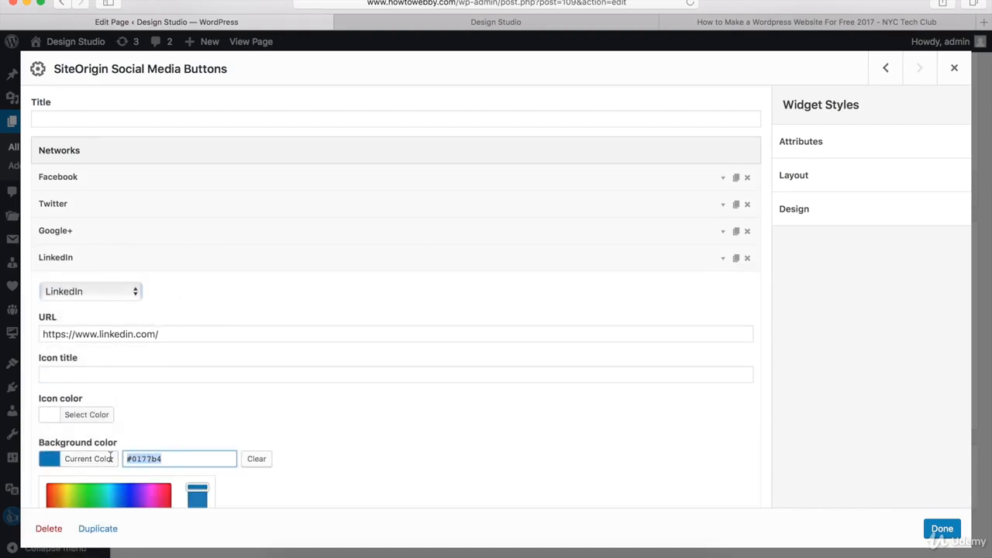
type("#252525")
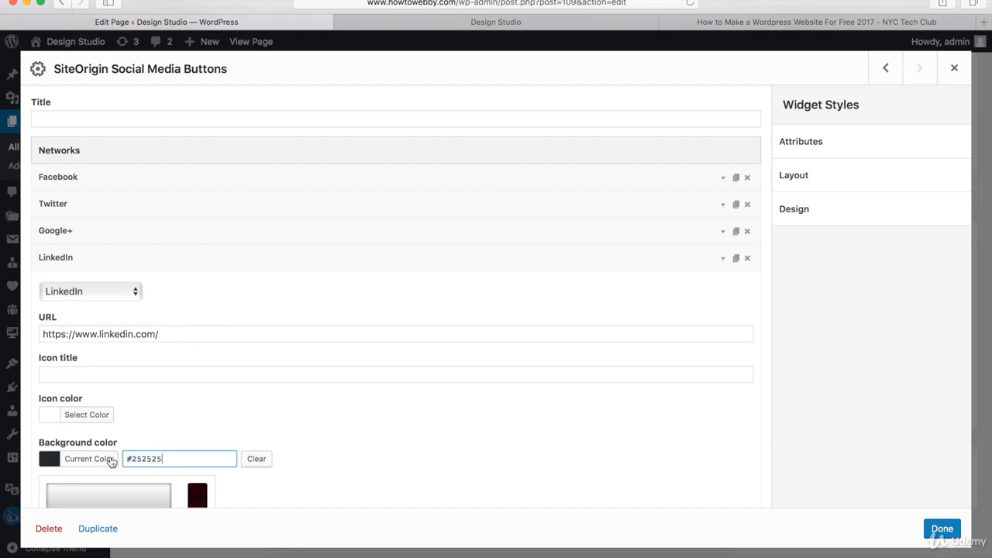
left_click(196, 424)
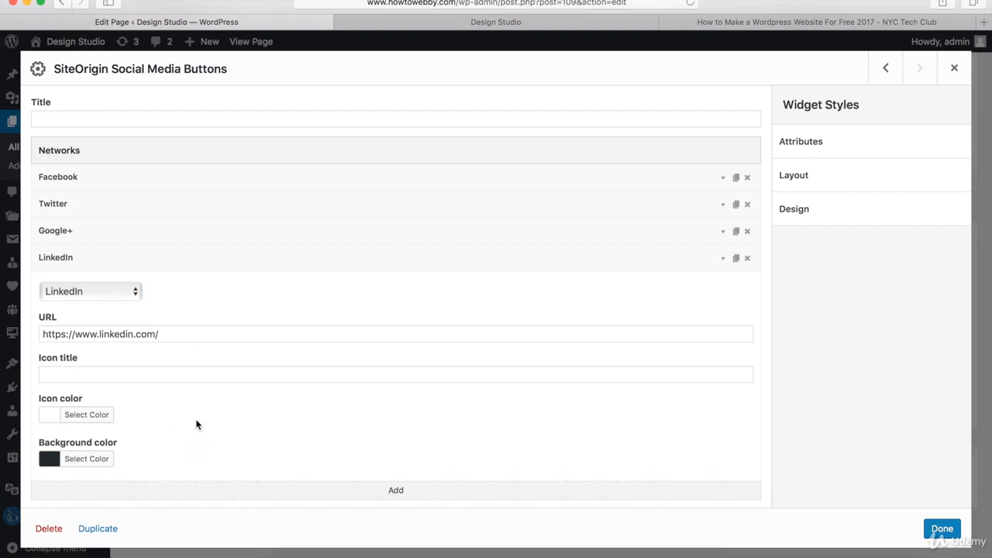
left_click(721, 257)
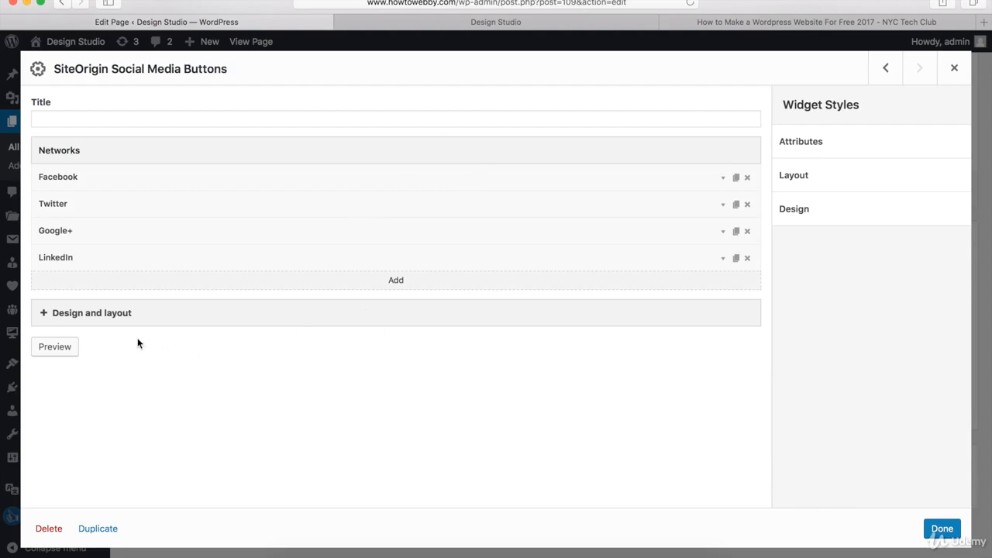
- In the widget's design and layout settings, choose the Flat button theme, Normal icon size and Slightly rounded rounding
left_click(89, 318)
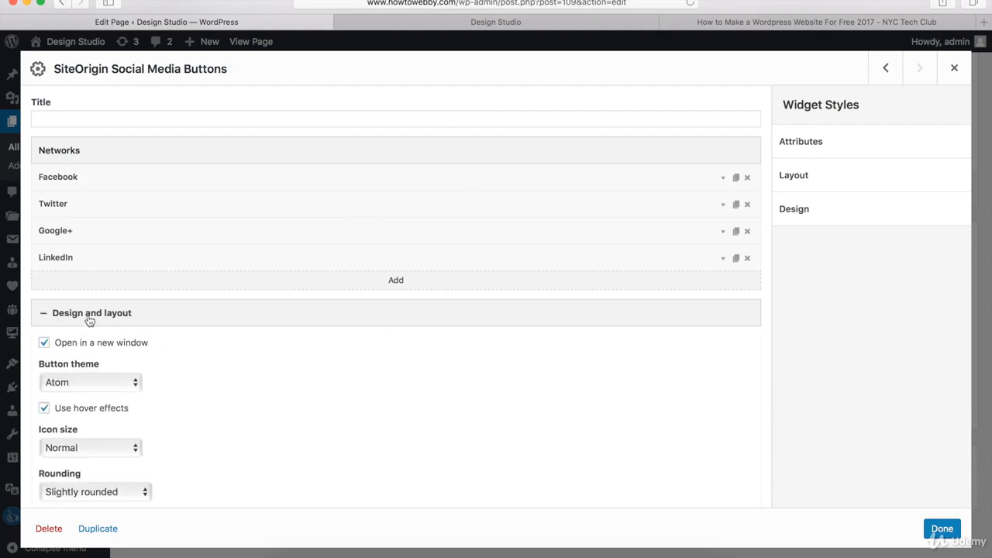
scroll(264, 353, "down", 5)
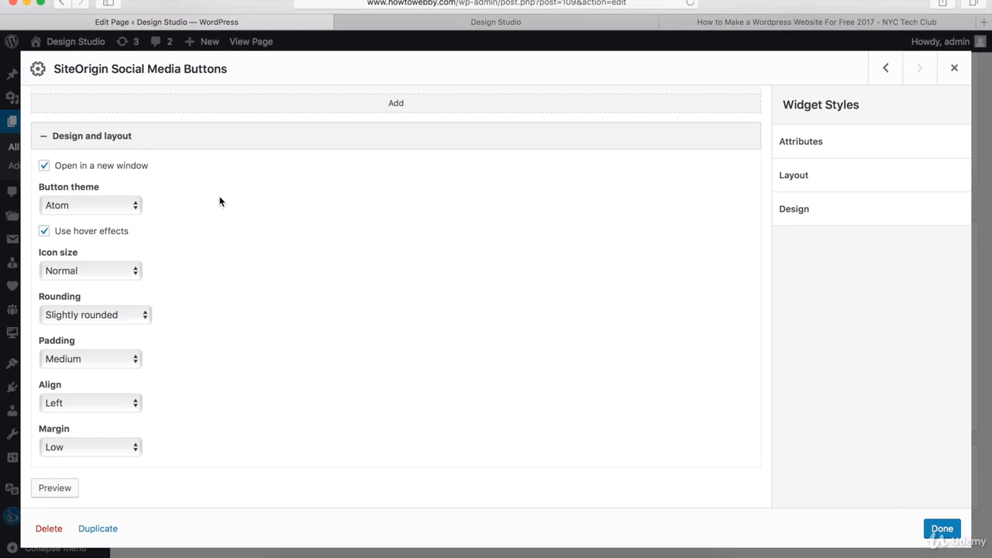
left_click(89, 204)
left_click(82, 220)
left_click(79, 271)
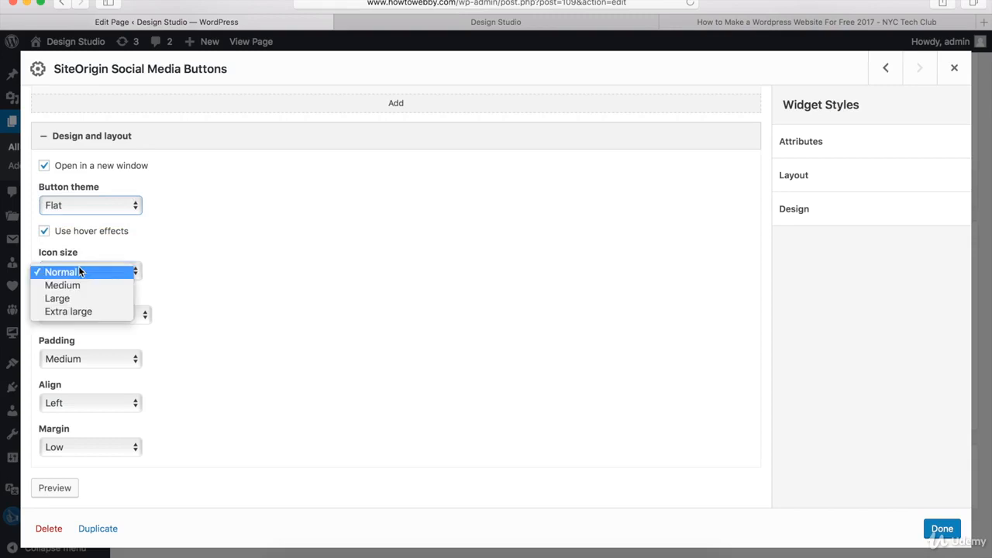
left_click(77, 271)
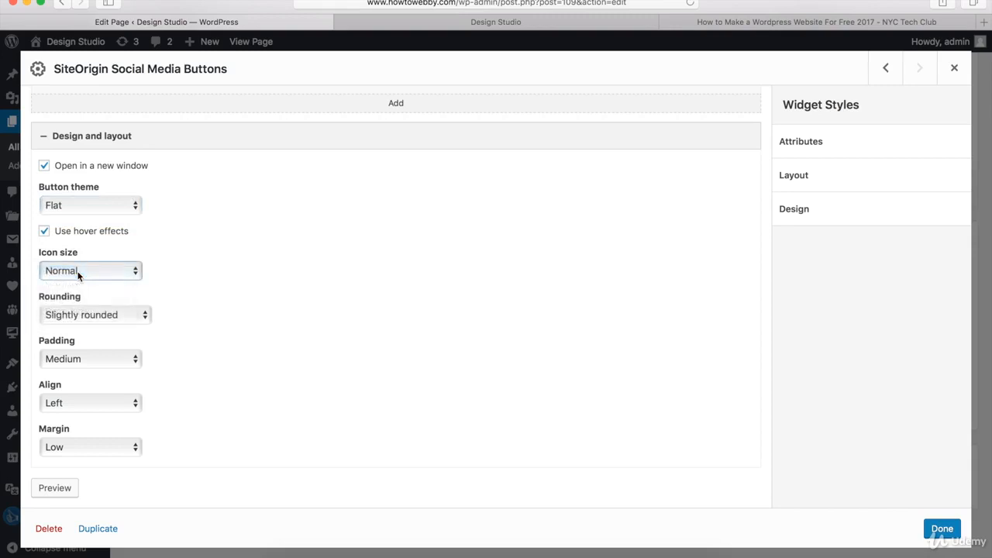
left_click(73, 315)
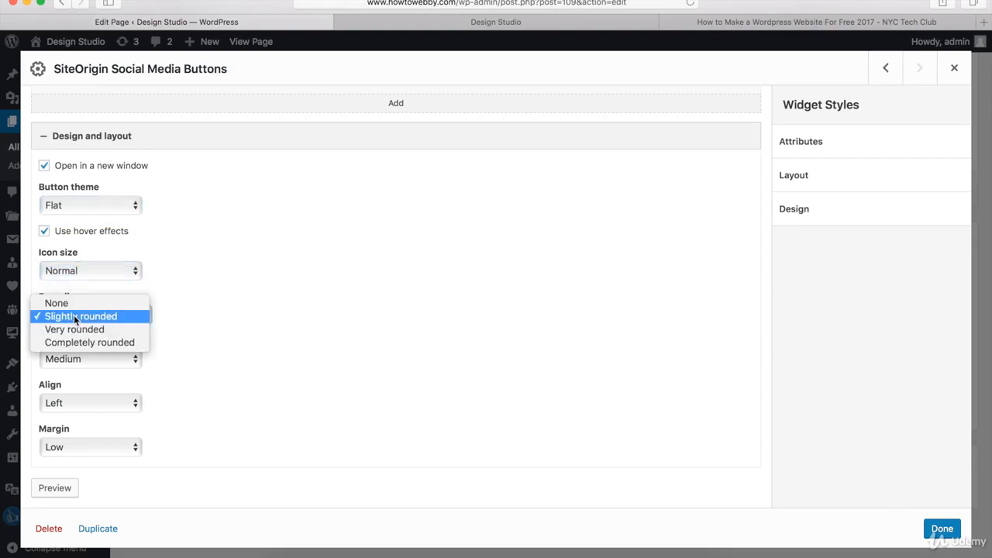
left_click(85, 314)
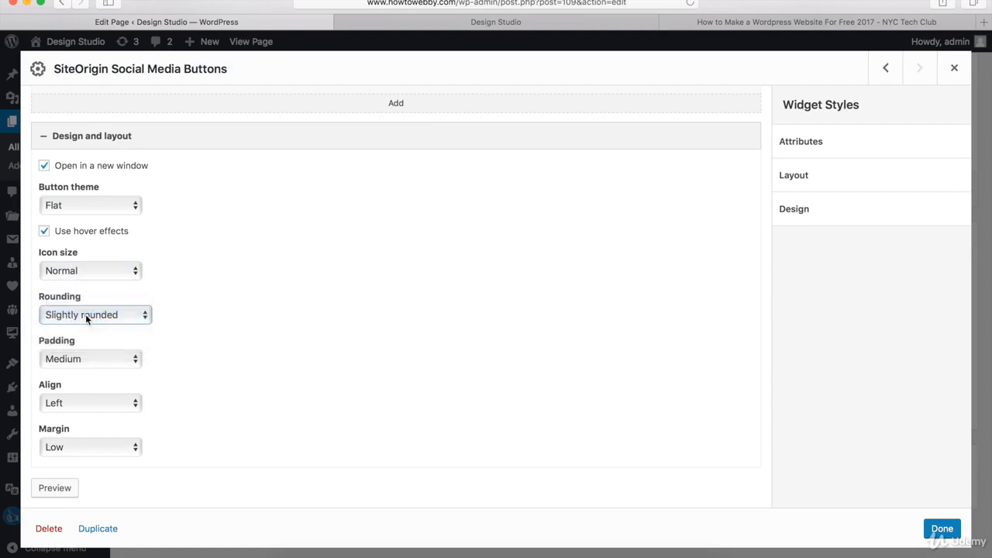
- Set the social media buttons' padding to Low, alignment to Center and margin to Low
left_click(72, 358)
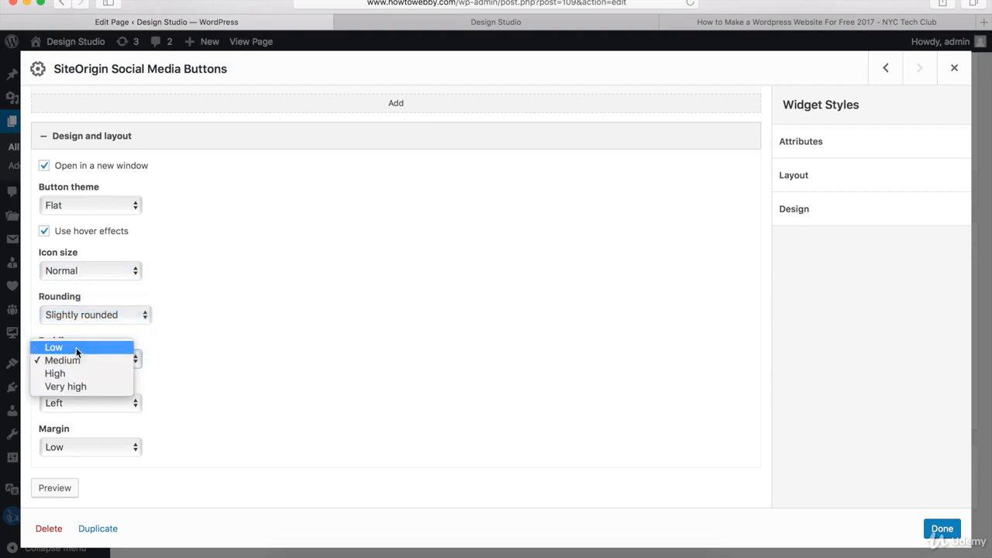
left_click(76, 348)
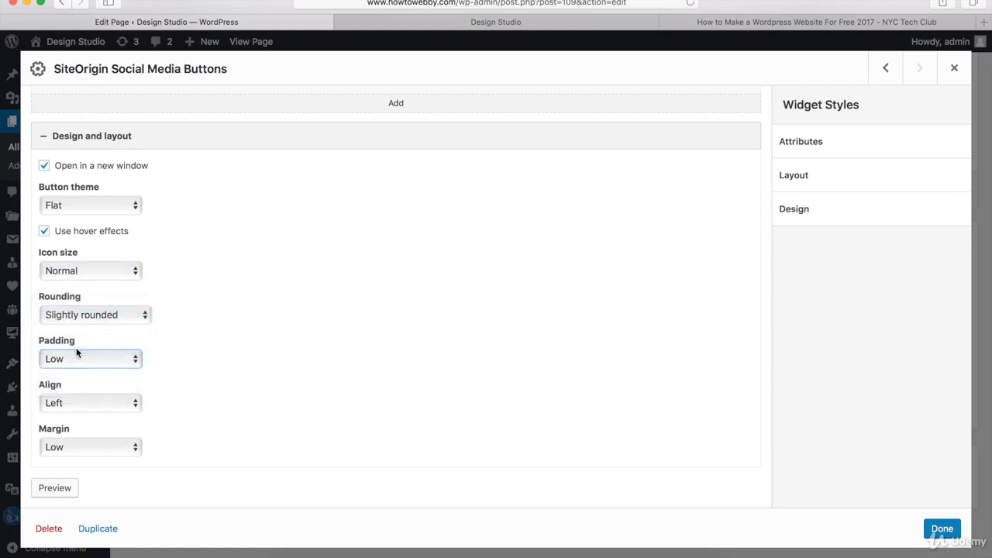
left_click(70, 403)
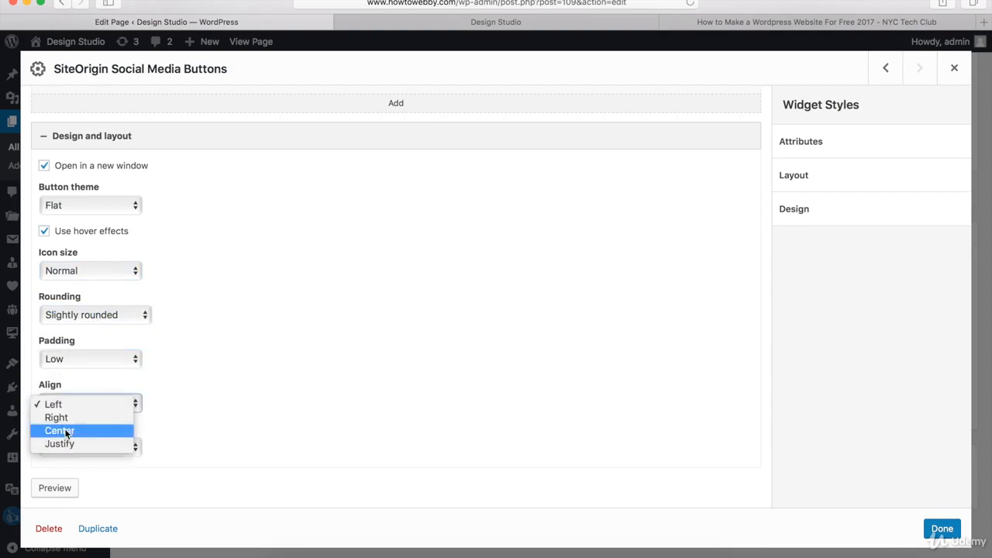
left_click(66, 433)
left_click(62, 447)
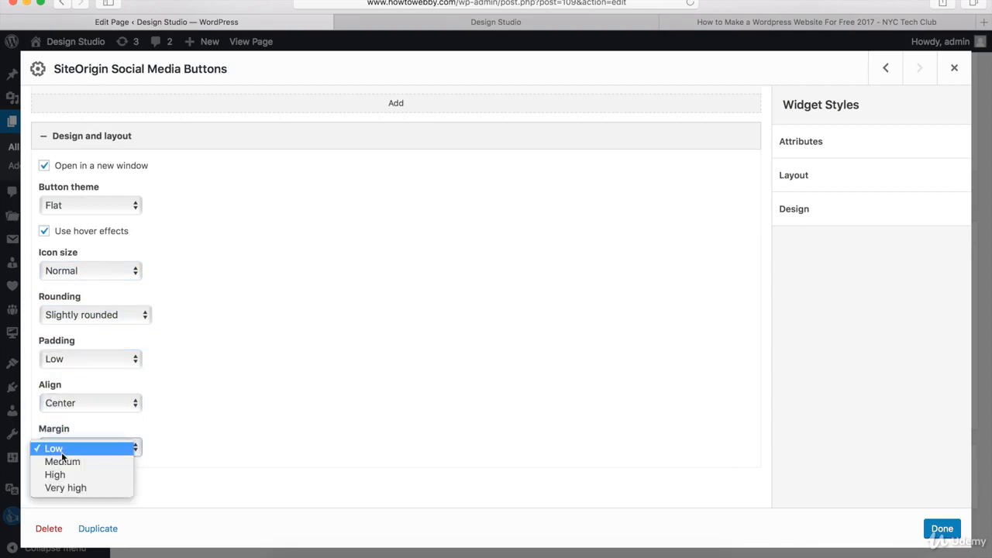
left_click(62, 451)
left_click(403, 306)
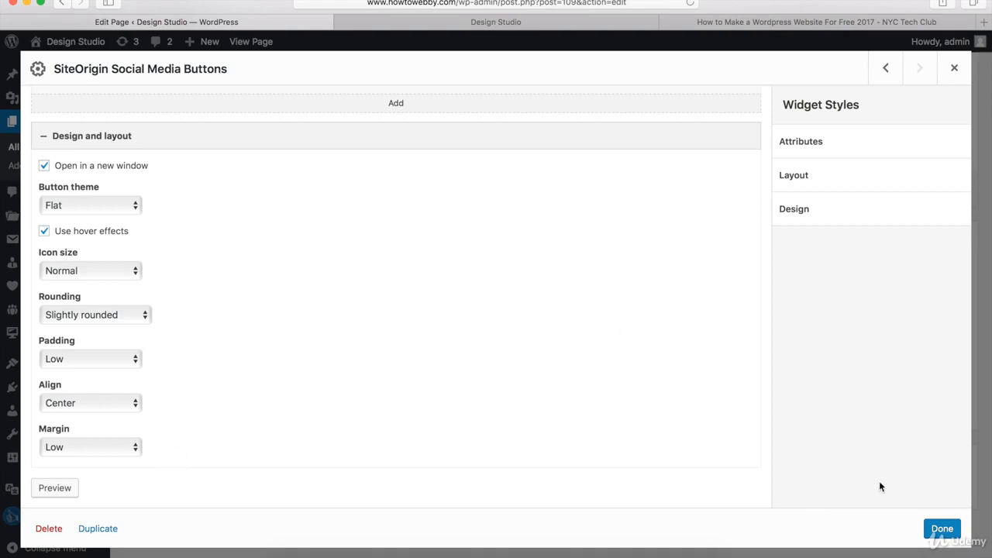
- Finish editing the social media buttons widget and update the Homepage
left_click(941, 529)
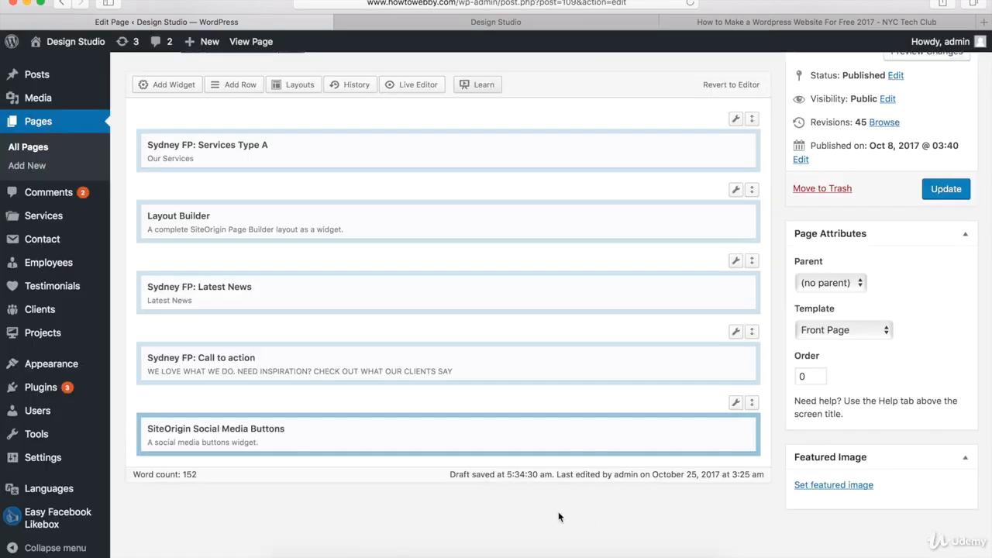
mouse_move(456, 427)
left_click(945, 190)
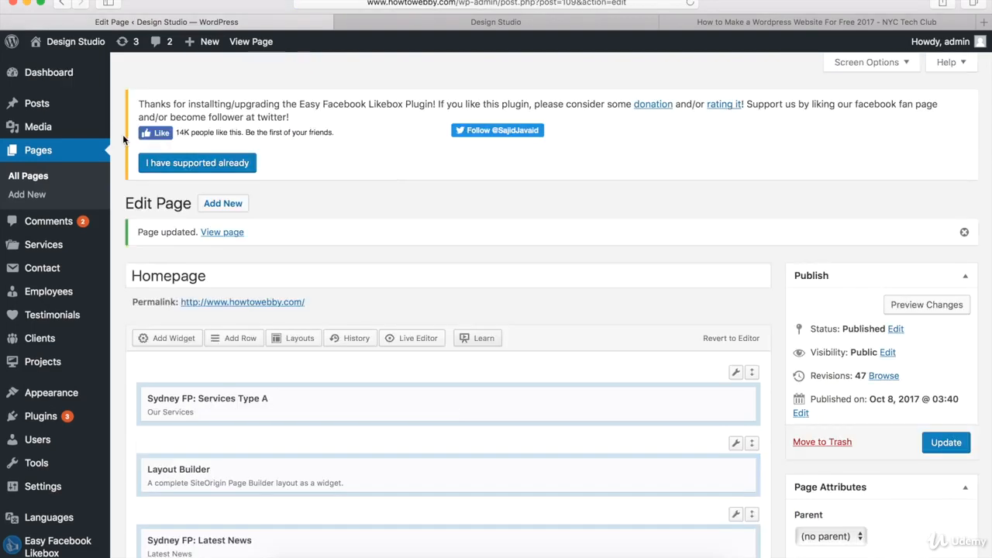
- View the updated Homepage on the live site and check the social media buttons row near the footer
left_click(222, 232)
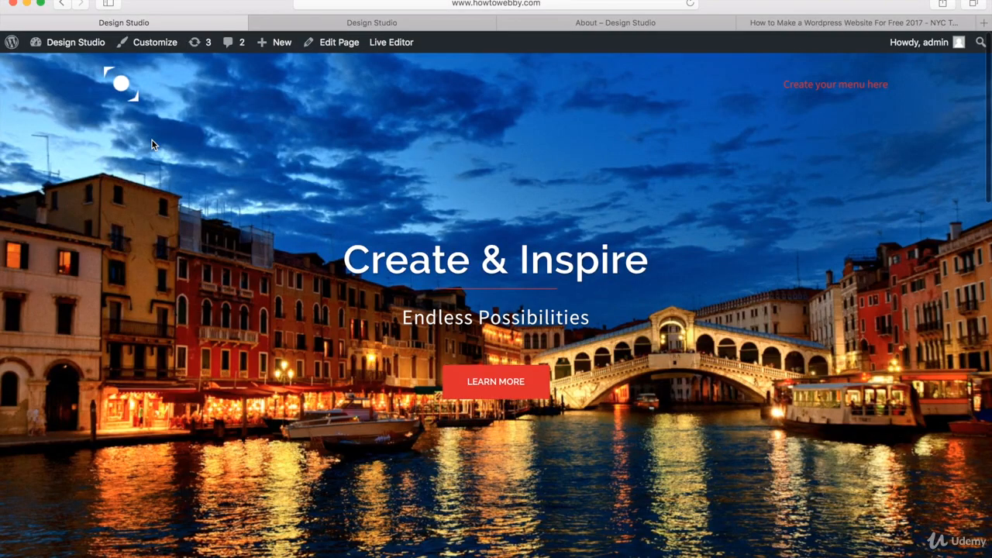
scroll(151, 145, "down", 10)
scroll(152, 145, "down", 5)
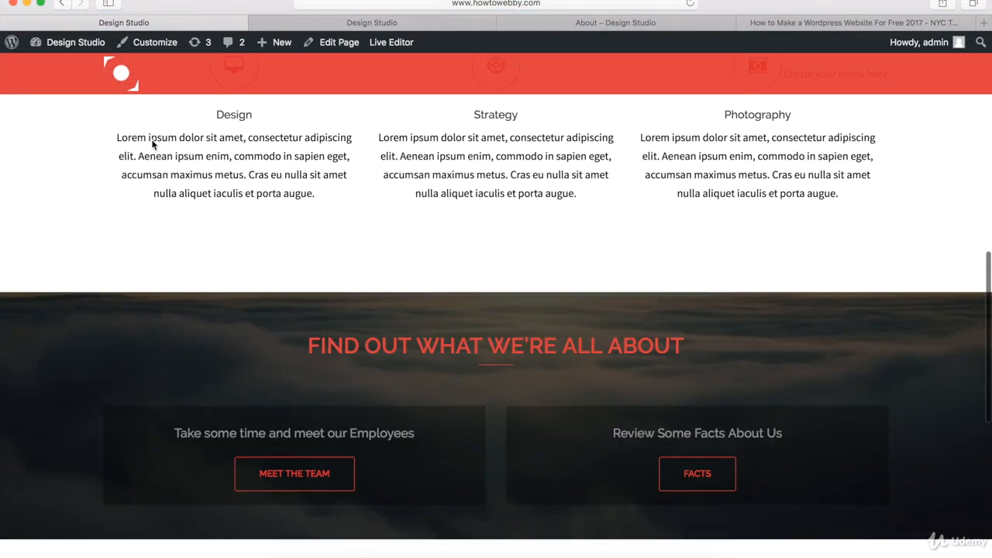
scroll(151, 145, "down", 3)
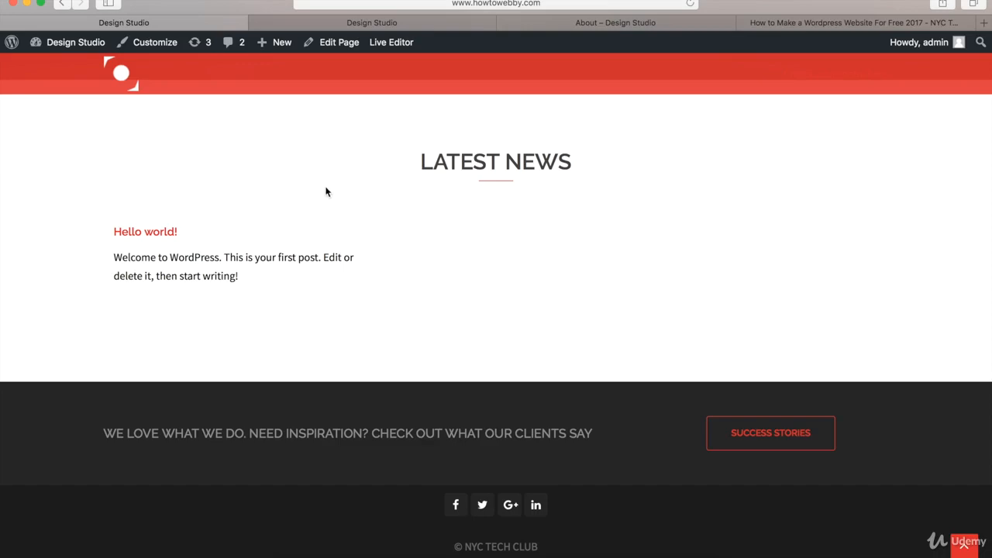
scroll(388, 304, "up", 10)
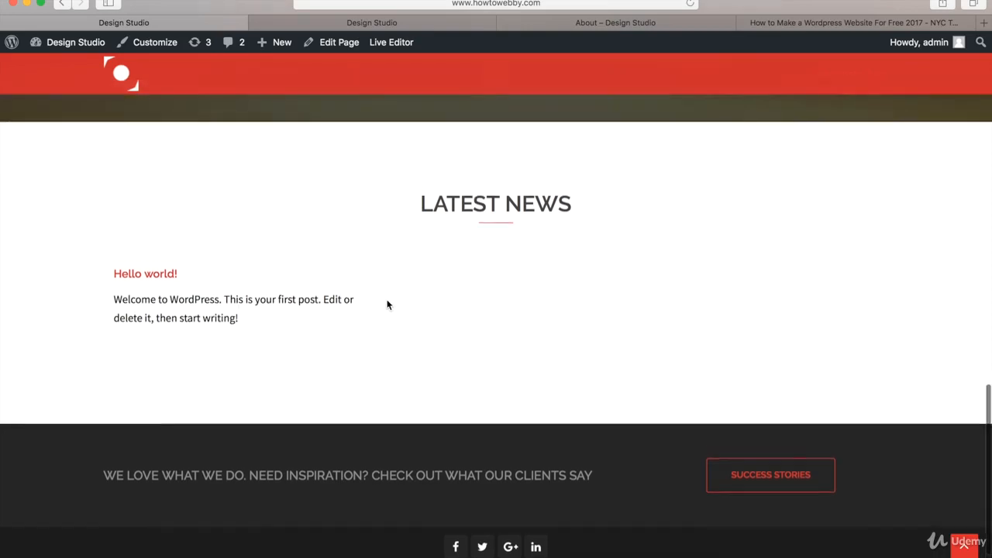
scroll(387, 305, "up", 5)
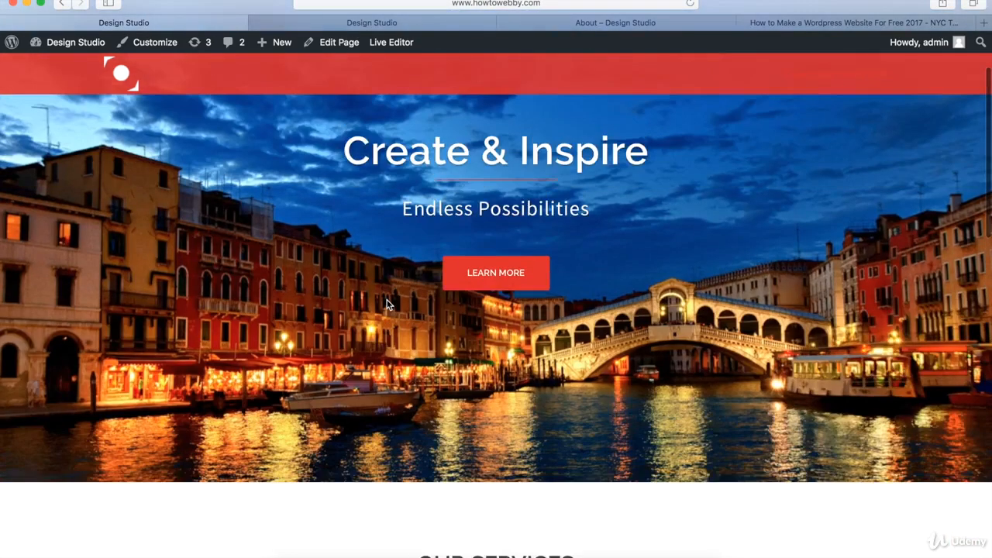